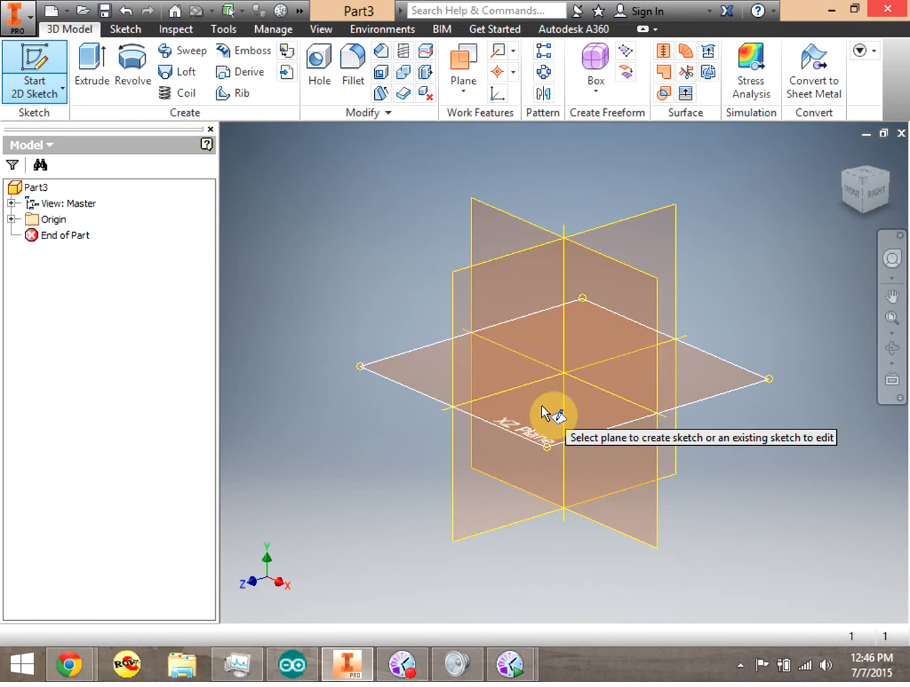
- Start a 2D sketch on the XZ plane and draw a two-point rectangle about 0.2 in high in the upper-left area
{"action": "left_click", "coordinate": [541, 406]}
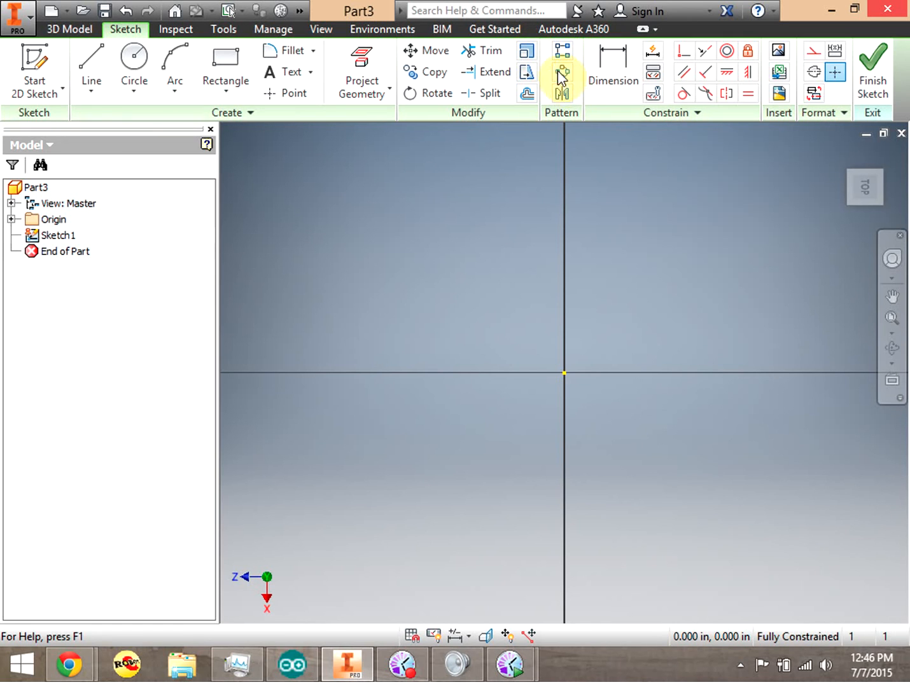
{"action": "left_click", "coordinate": [216, 69]}
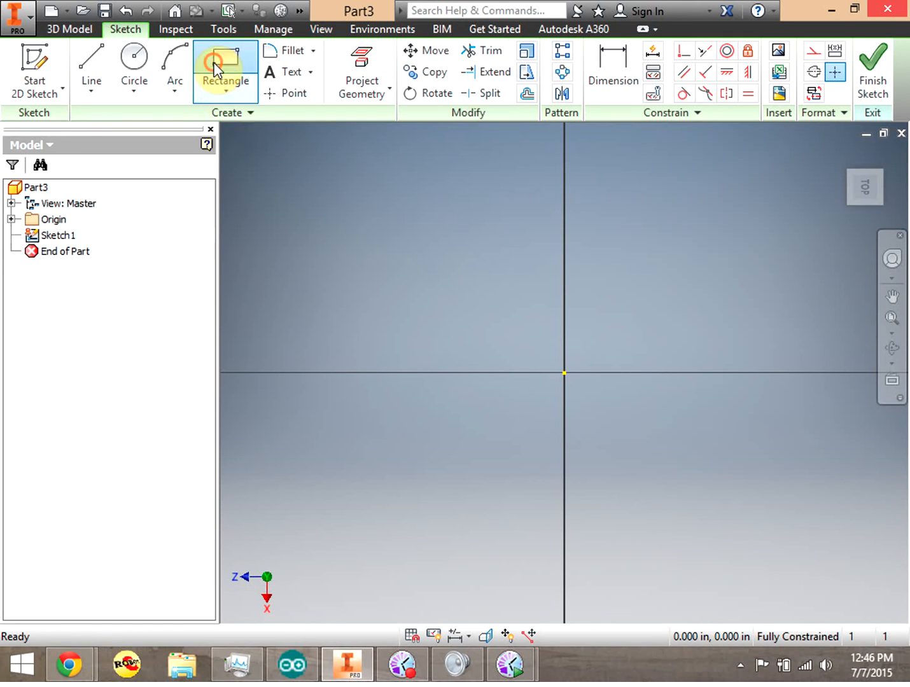
{"action": "left_click", "coordinate": [275, 167]}
{"action": "left_click", "coordinate": [370, 241]}
- Dimension the rectangle's vertical side and set its height to 1 in
{"action": "left_click", "coordinate": [613, 63]}
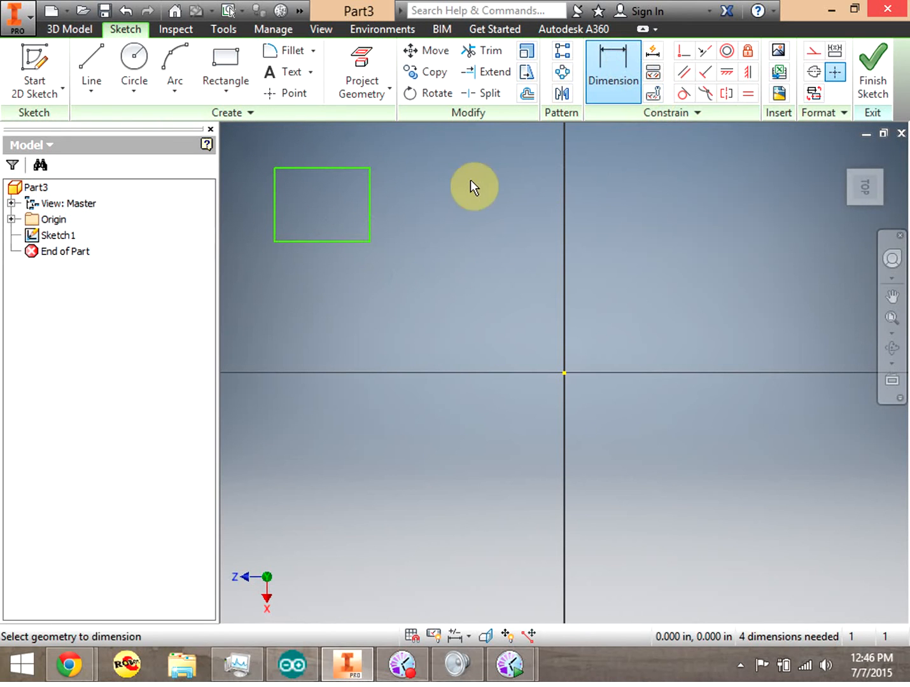
{"action": "left_click", "coordinate": [374, 196]}
{"action": "left_click", "coordinate": [439, 206]}
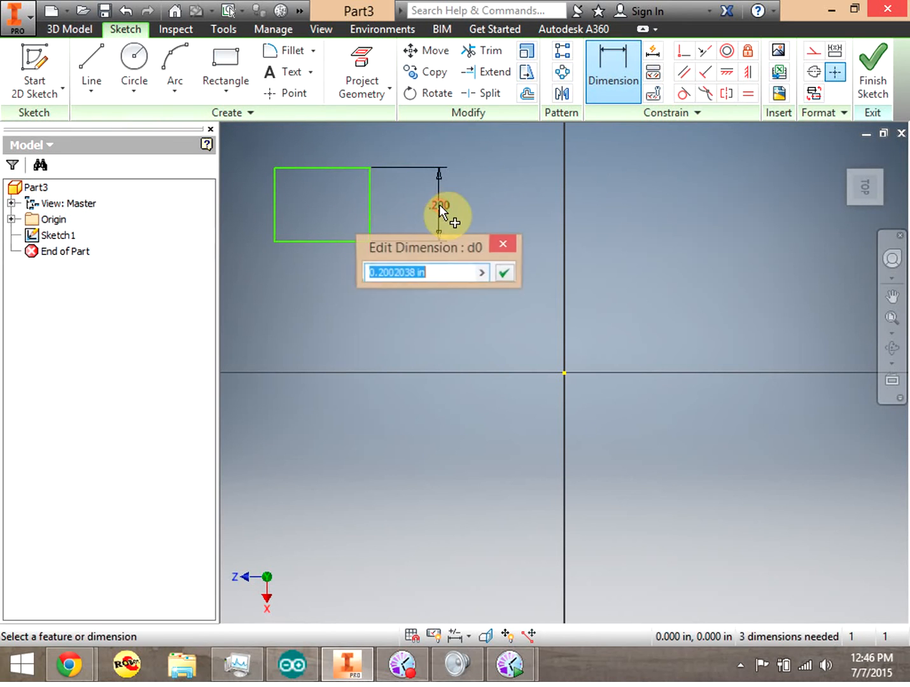
{"action": "left_click_drag", "start_coordinate": [421, 272], "coordinate": [336, 274]}
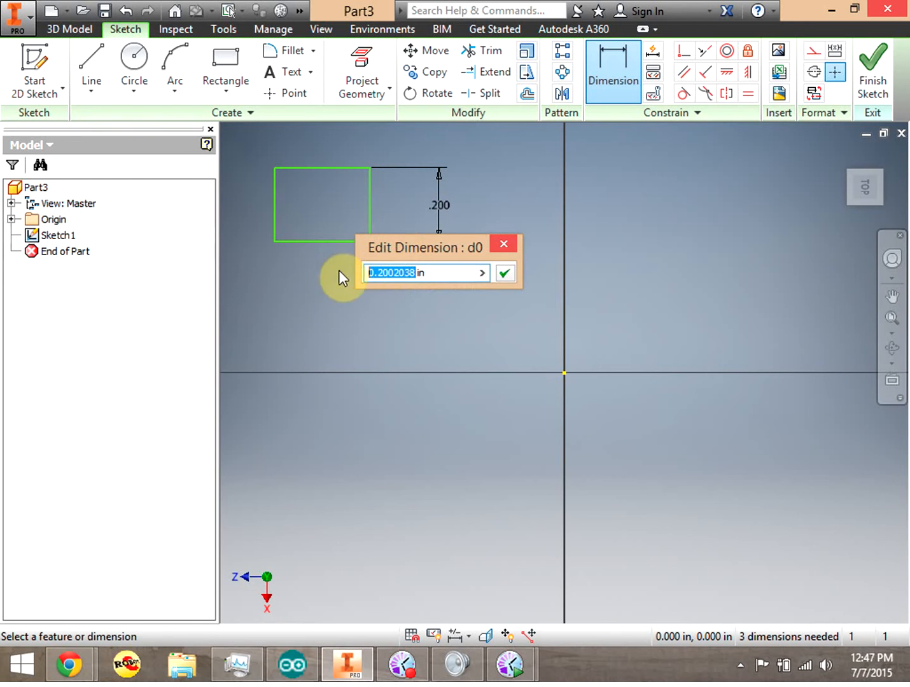
{"action": "type", "text": "1"}
{"action": "left_click", "coordinate": [508, 274]}
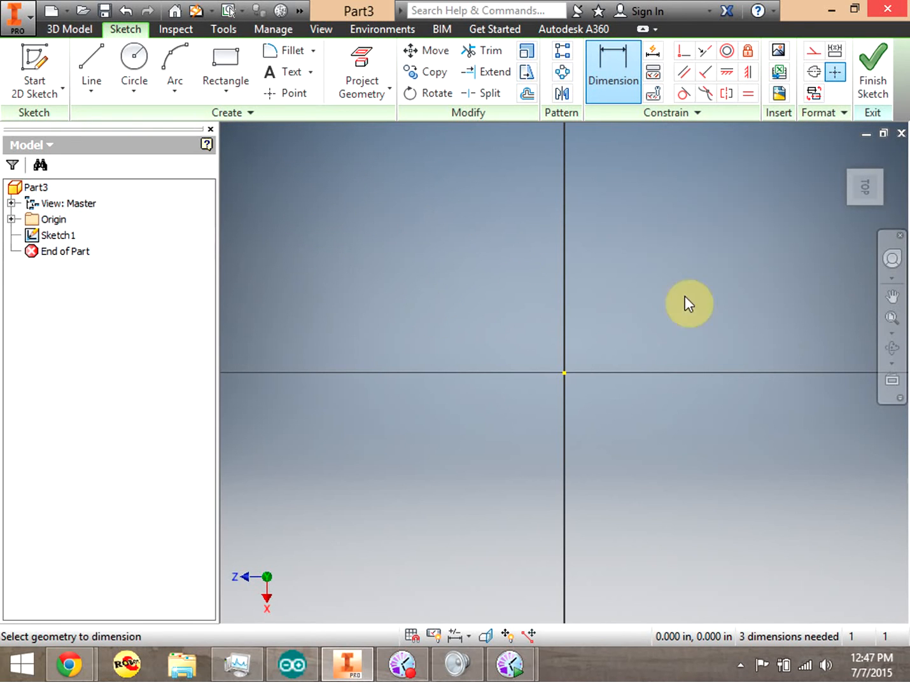
- Dimension the rectangle's lower edge and set its width to 2 in
{"action": "left_click", "coordinate": [893, 339]}
{"action": "left_click", "coordinate": [889, 320]}
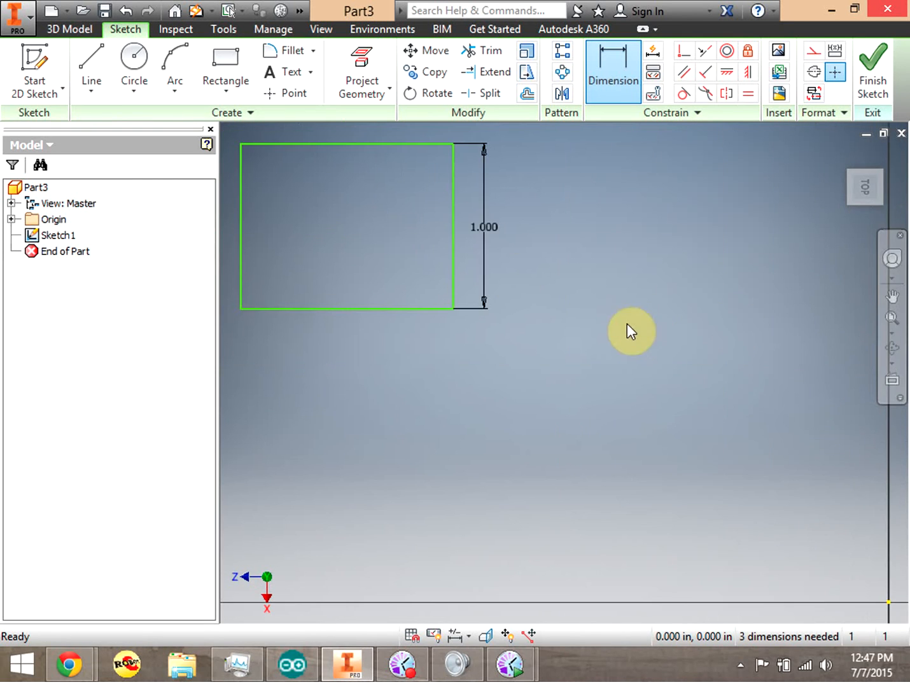
{"action": "left_click", "coordinate": [335, 309]}
{"action": "left_click", "coordinate": [336, 309]}
{"action": "left_click", "coordinate": [336, 392]}
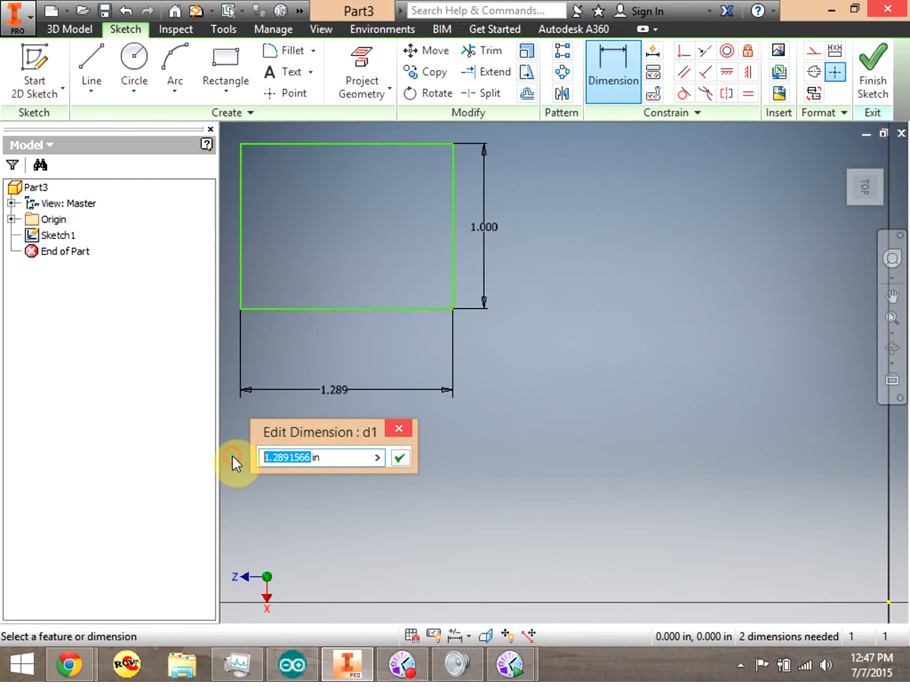
{"action": "type", "text": "2"}
{"action": "left_click", "coordinate": [404, 457]}
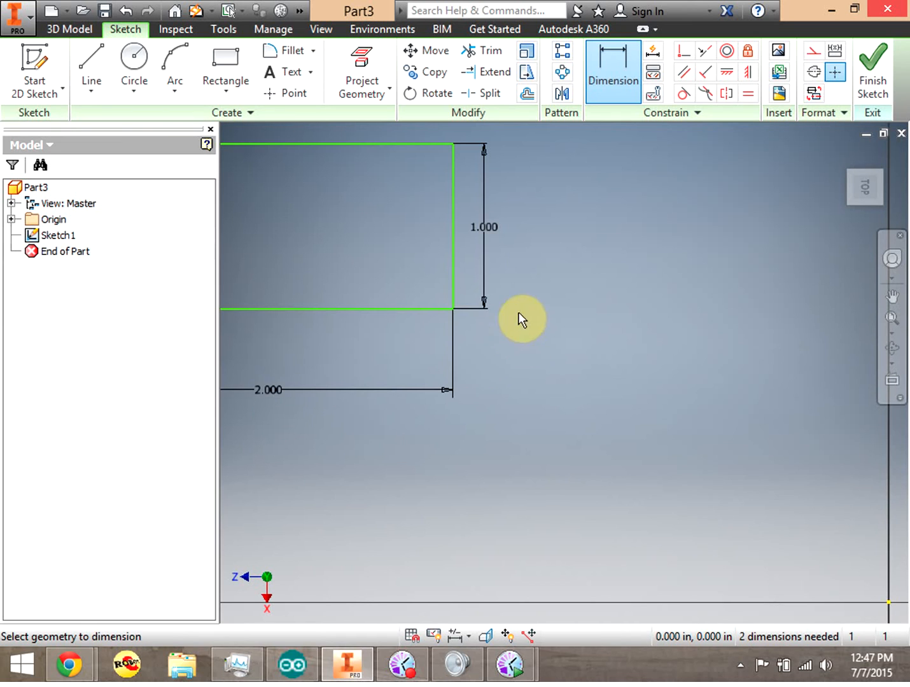
{"action": "right_click", "coordinate": [555, 262]}
{"action": "left_click", "coordinate": [628, 263]}
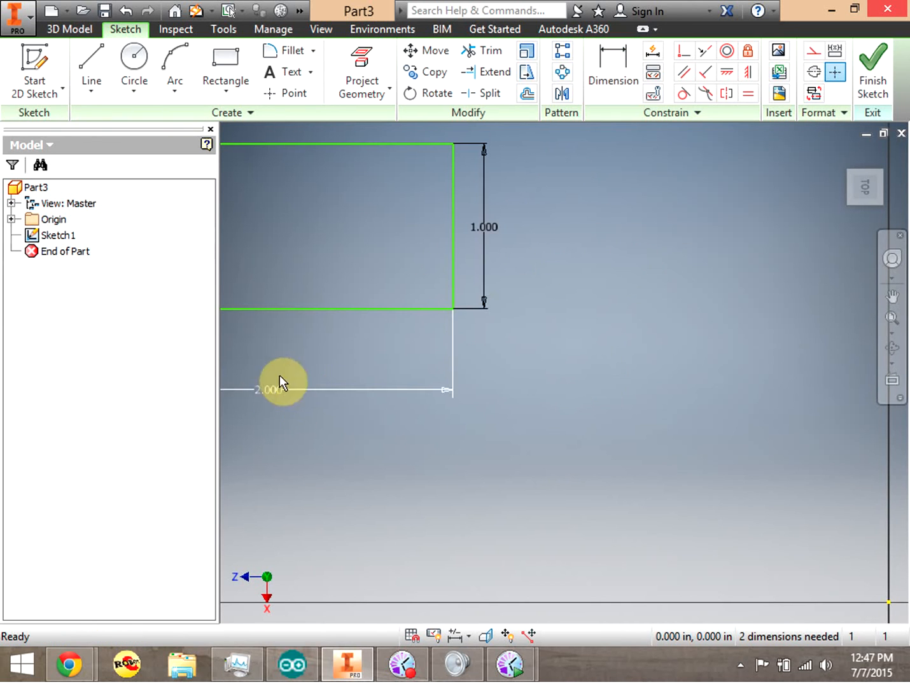
- Delete the rectangle's 2 in width dimension
{"action": "left_click", "coordinate": [264, 388]}
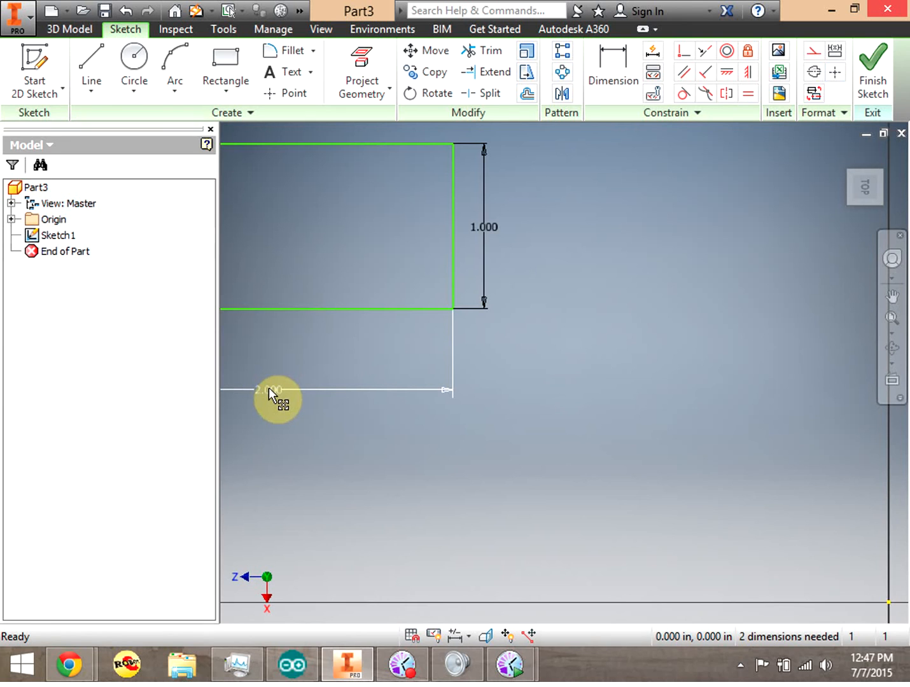
{"action": "left_click", "coordinate": [268, 388]}
{"action": "key", "text": "Delete"}
- Add a width dimension to the rectangle's lower edge again, keeping 2 in, and delete it
{"action": "left_click", "coordinate": [620, 66]}
{"action": "left_click", "coordinate": [399, 309]}
{"action": "left_click", "coordinate": [374, 386]}
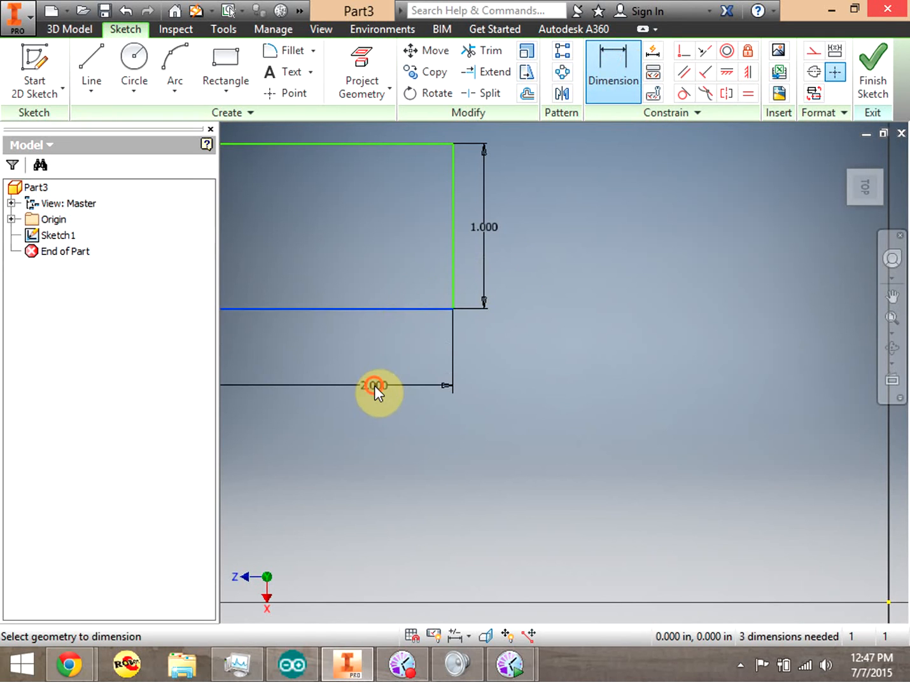
{"action": "left_click", "coordinate": [442, 452]}
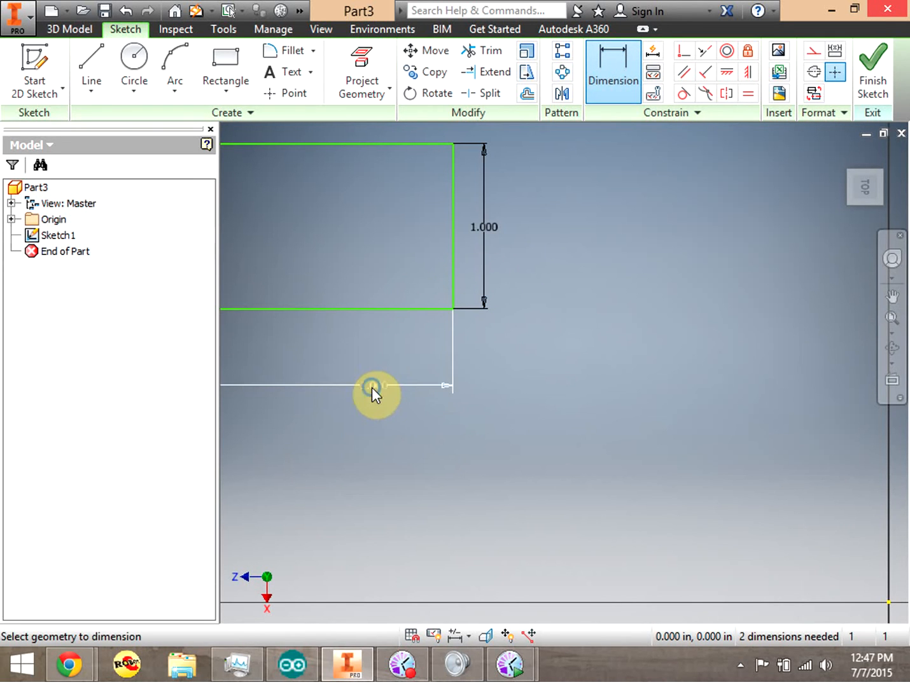
{"action": "right_click", "coordinate": [372, 387]}
{"action": "left_click", "coordinate": [429, 380]}
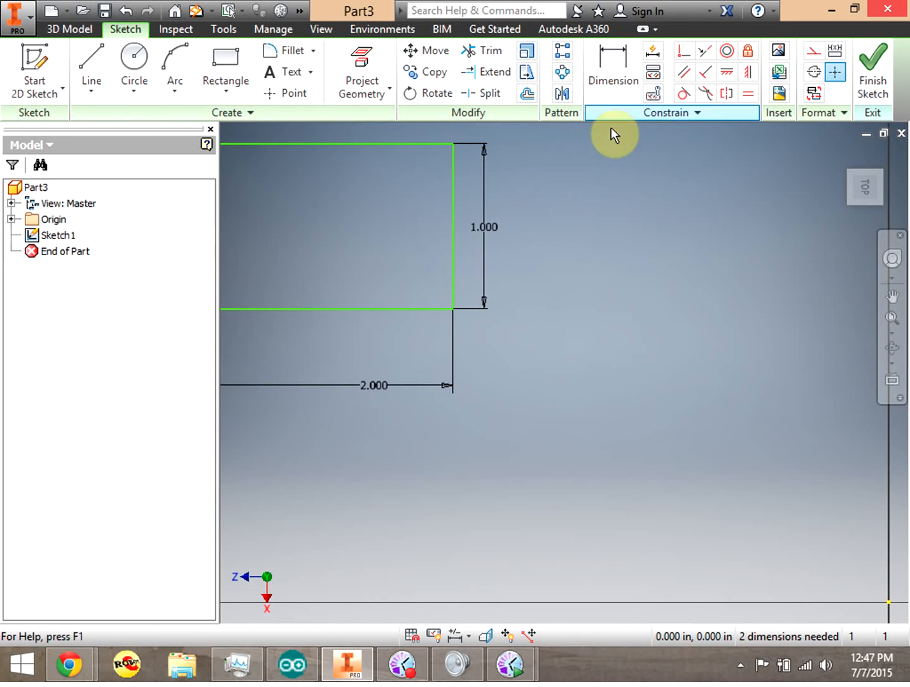
{"action": "right_click", "coordinate": [381, 385]}
{"action": "left_click", "coordinate": [379, 329]}
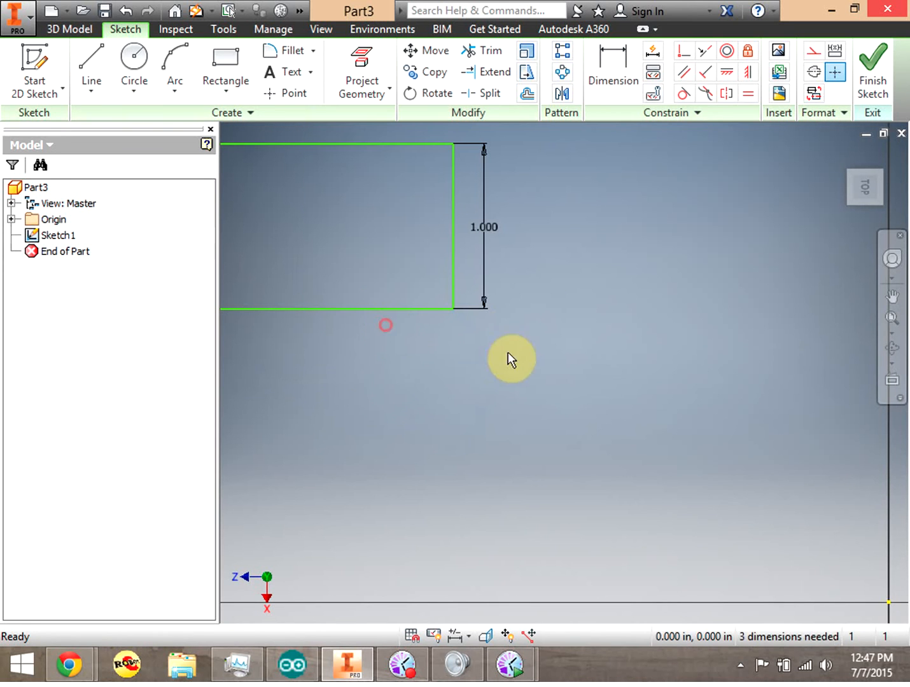
- Dimension the rectangle's lower edge and set its width to 1 in
{"action": "left_click", "coordinate": [600, 69]}
{"action": "left_click", "coordinate": [396, 309]}
{"action": "left_click", "coordinate": [316, 395]}
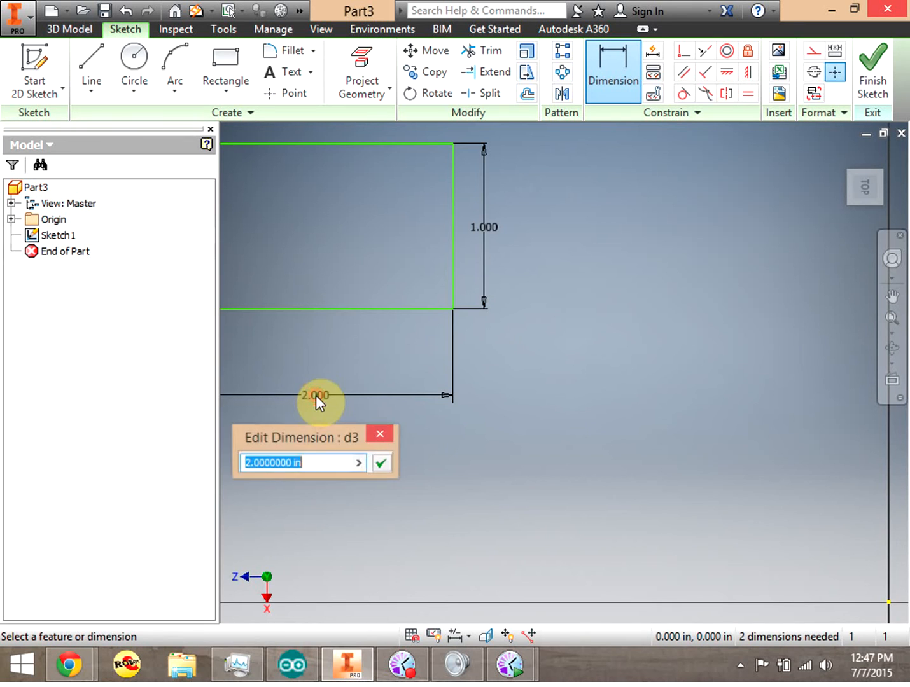
{"action": "left_click", "coordinate": [292, 463]}
{"action": "left_click_drag", "start_coordinate": [294, 465], "coordinate": [214, 463]}
{"action": "type", "text": "1"}
{"action": "left_click", "coordinate": [381, 464]}
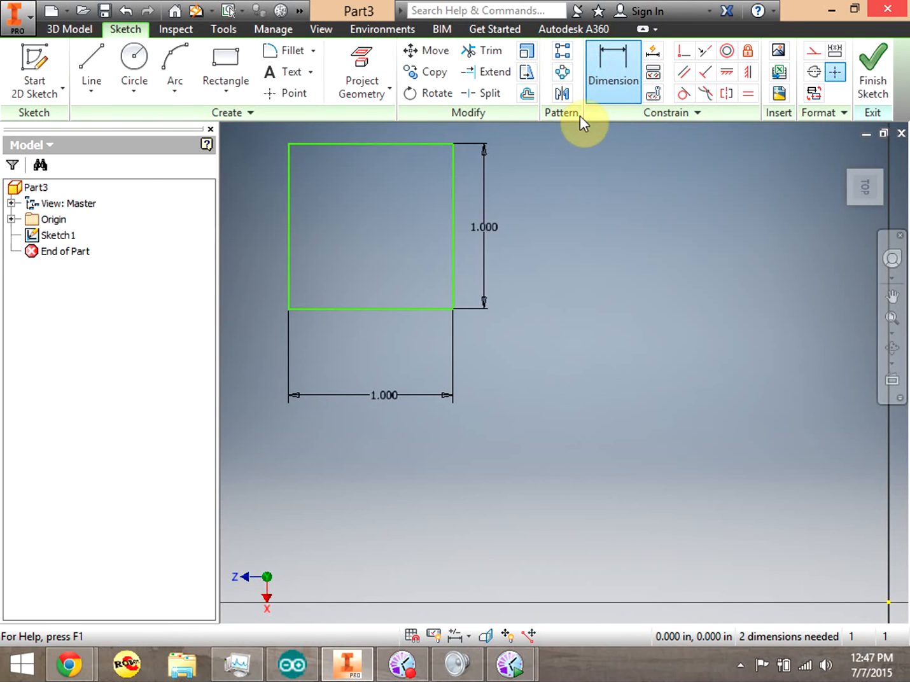
- Draw a separate horizontal line just above the square, starting over its left side and extending past its right side
{"action": "left_click", "coordinate": [89, 65]}
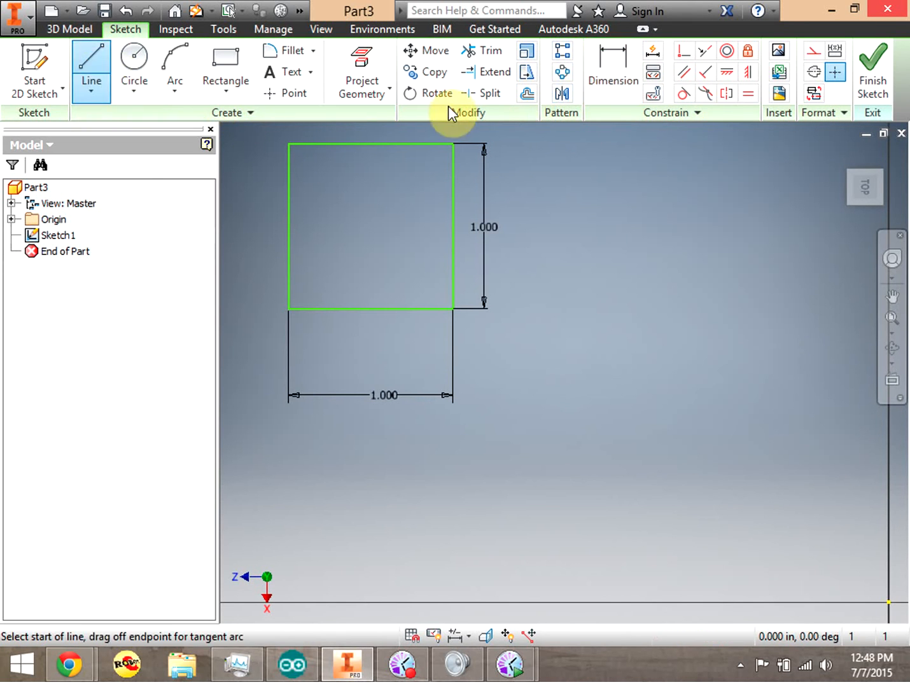
{"action": "left_click", "coordinate": [289, 131]}
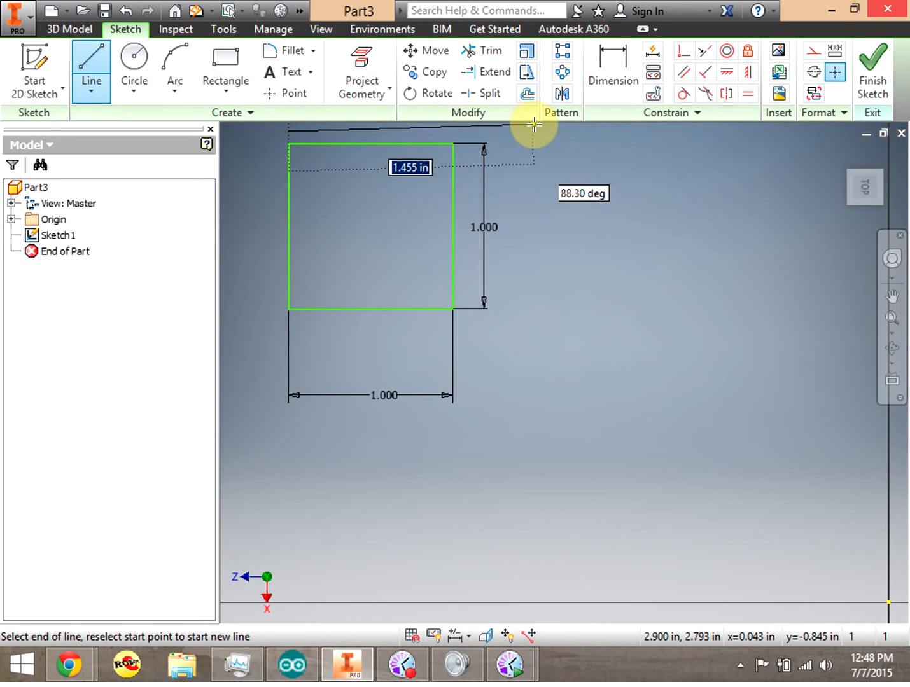
{"action": "left_click", "coordinate": [586, 131]}
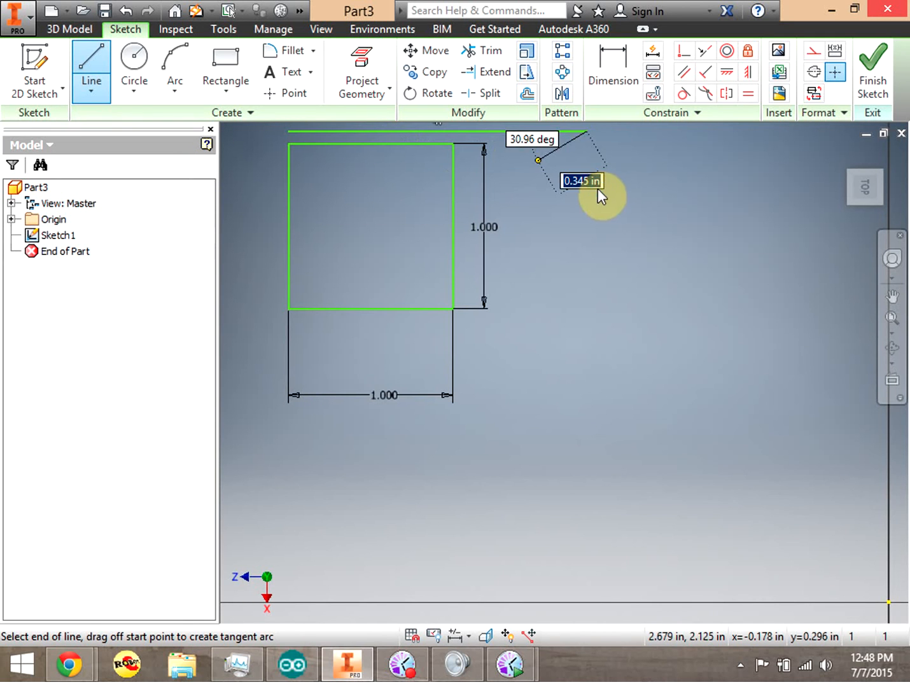
{"action": "right_click", "coordinate": [591, 240]}
{"action": "left_click", "coordinate": [656, 241]}
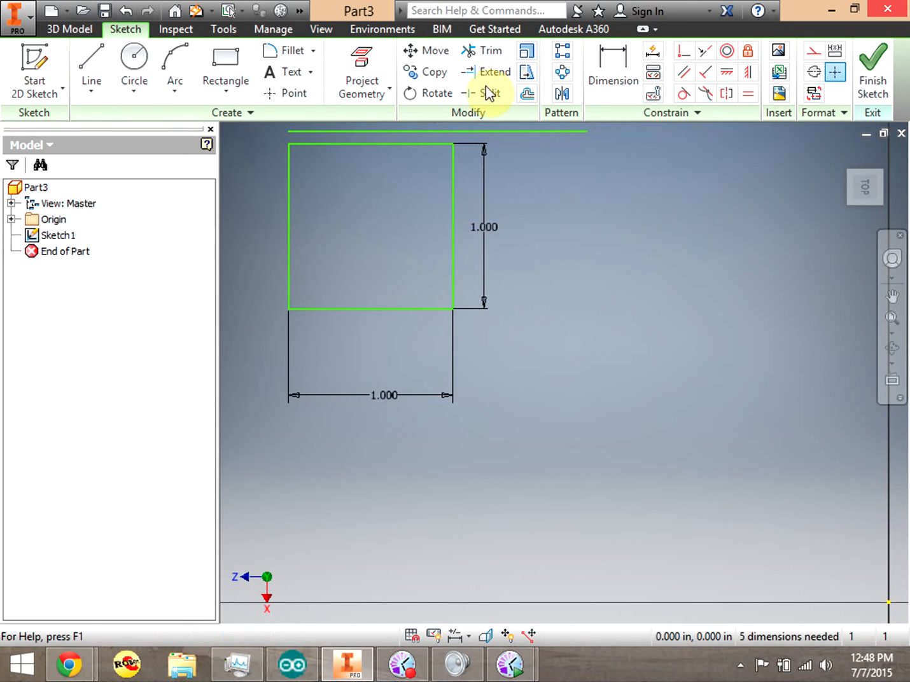
- Draw a separate vertical line just left of the square, running slightly beyond its top and bottom edges
{"action": "left_click", "coordinate": [89, 63]}
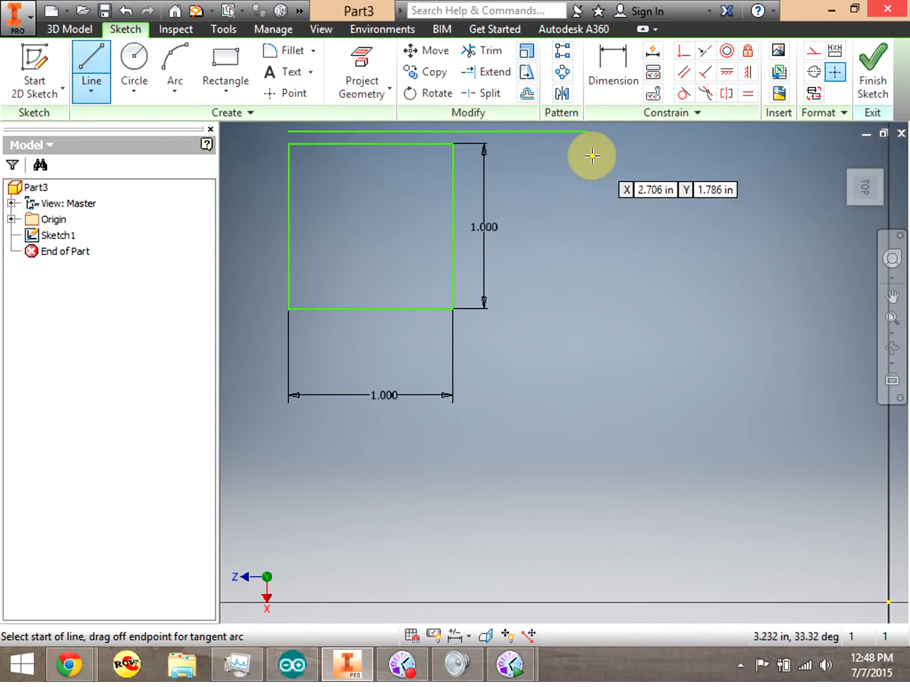
{"action": "left_click", "coordinate": [256, 142]}
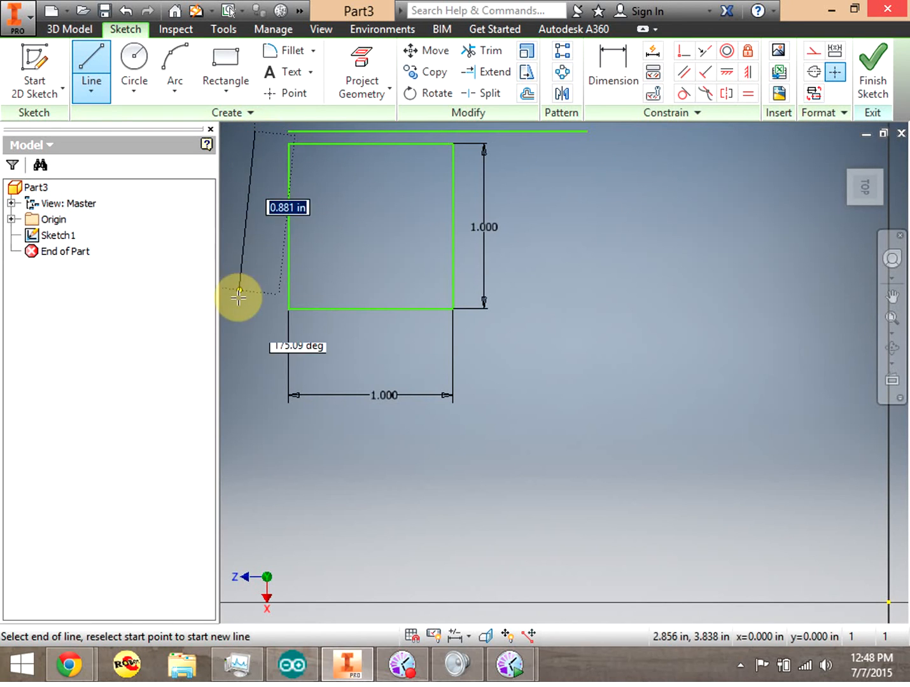
{"action": "left_click", "coordinate": [255, 330]}
{"action": "right_click", "coordinate": [411, 311]}
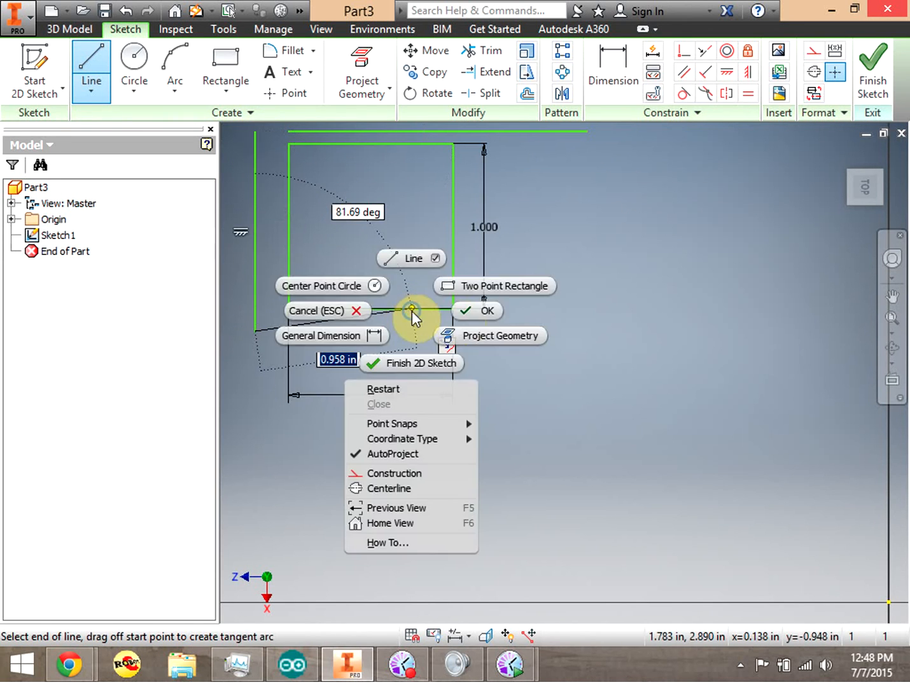
{"action": "left_click", "coordinate": [468, 313]}
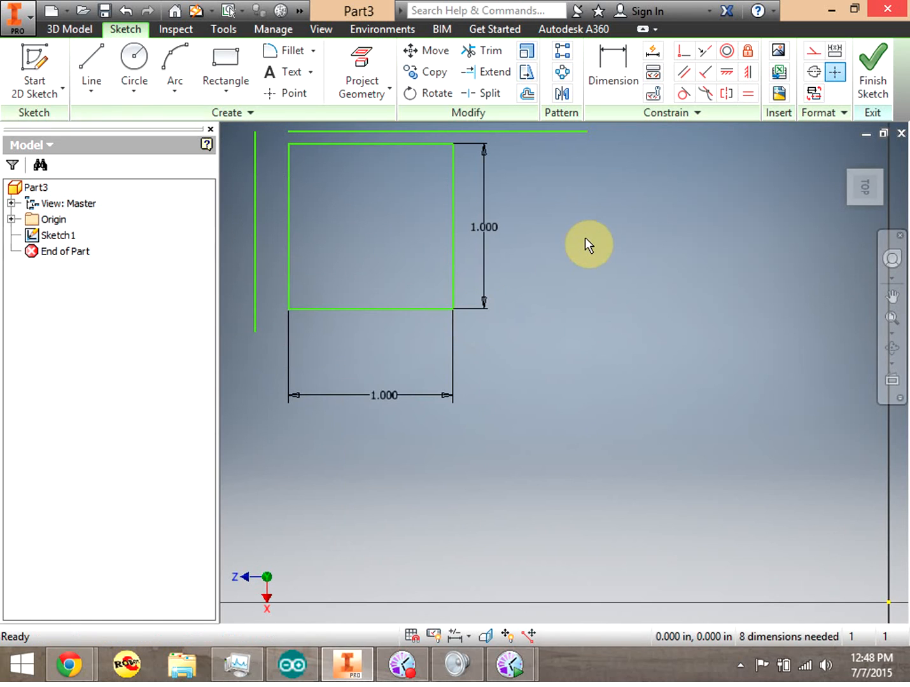
- Start a rectangular sketch pattern and select all four edges of the square as the pattern geometry
{"action": "left_click", "coordinate": [567, 62]}
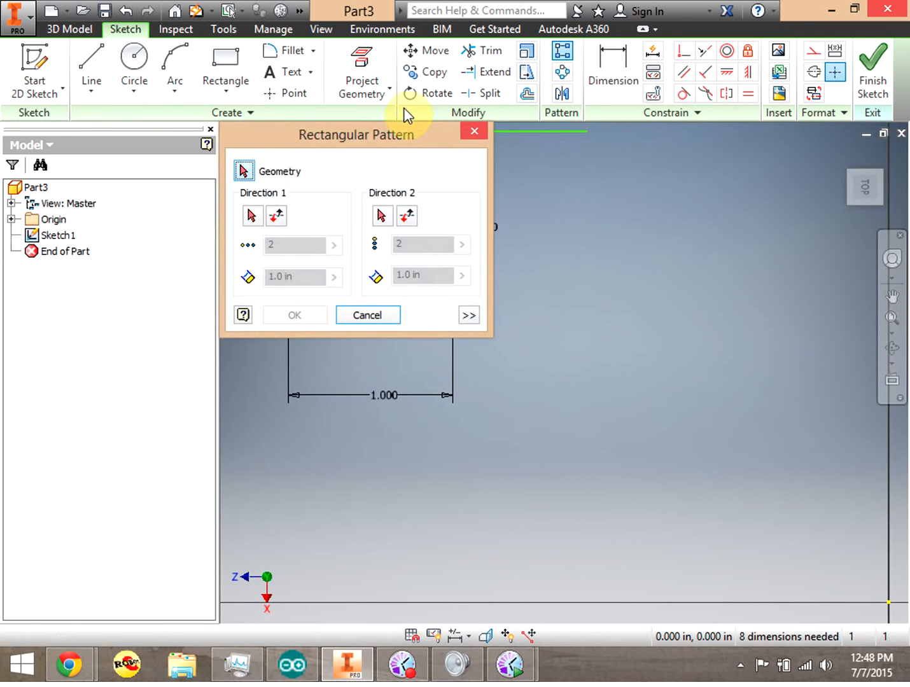
{"action": "left_click_drag", "start_coordinate": [375, 132], "coordinate": [651, 264]}
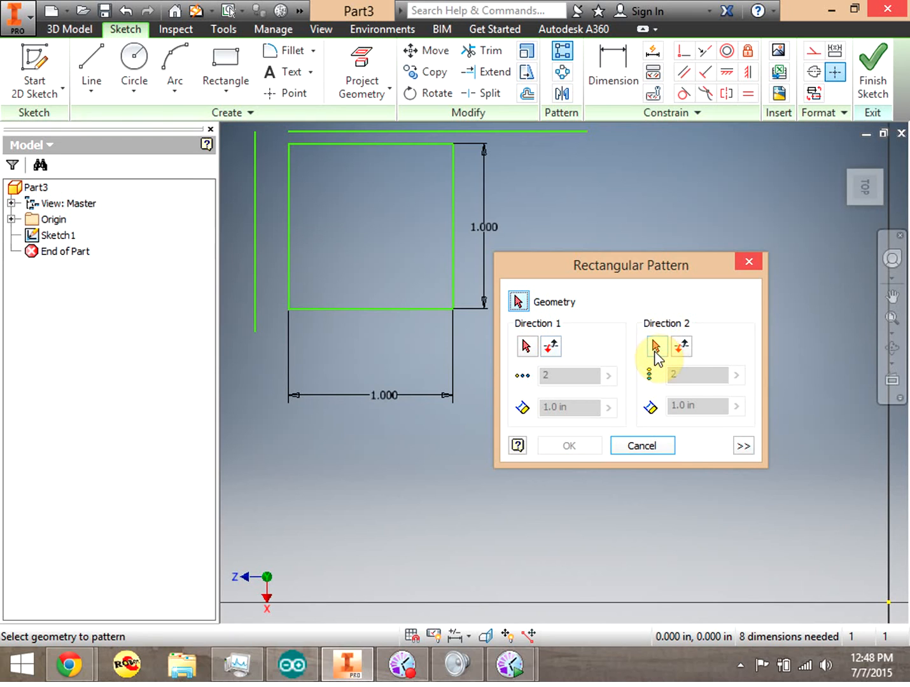
{"action": "left_click_drag", "start_coordinate": [652, 263], "coordinate": [679, 226]}
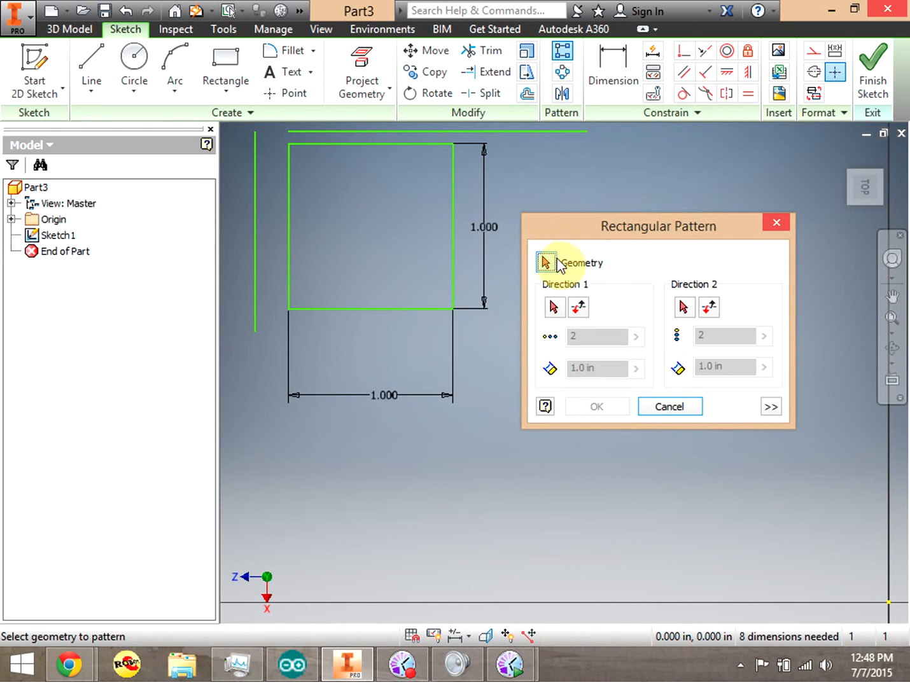
{"action": "left_click", "coordinate": [324, 145]}
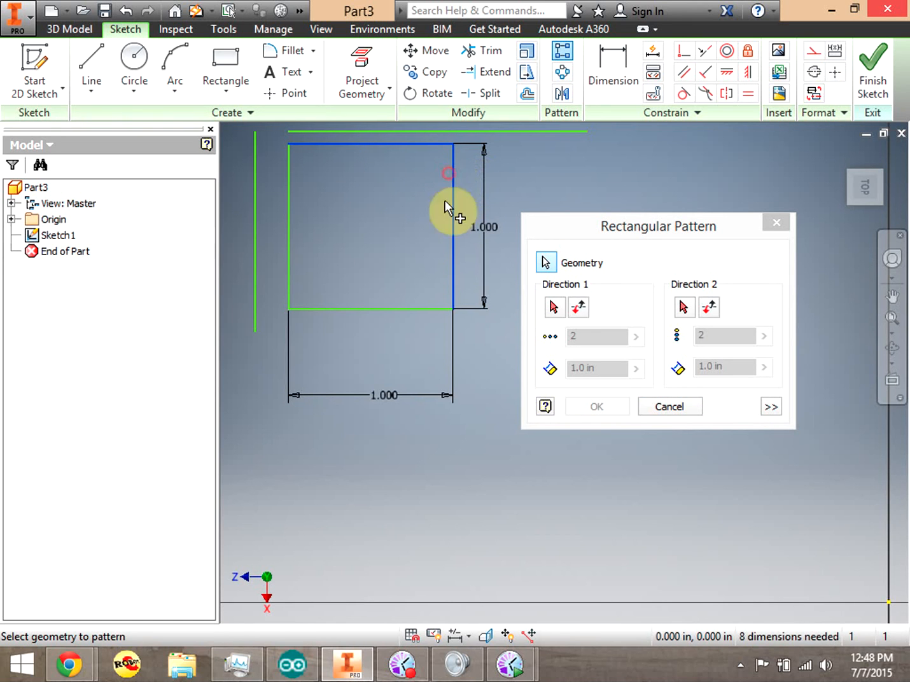
{"action": "left_click", "coordinate": [414, 302]}
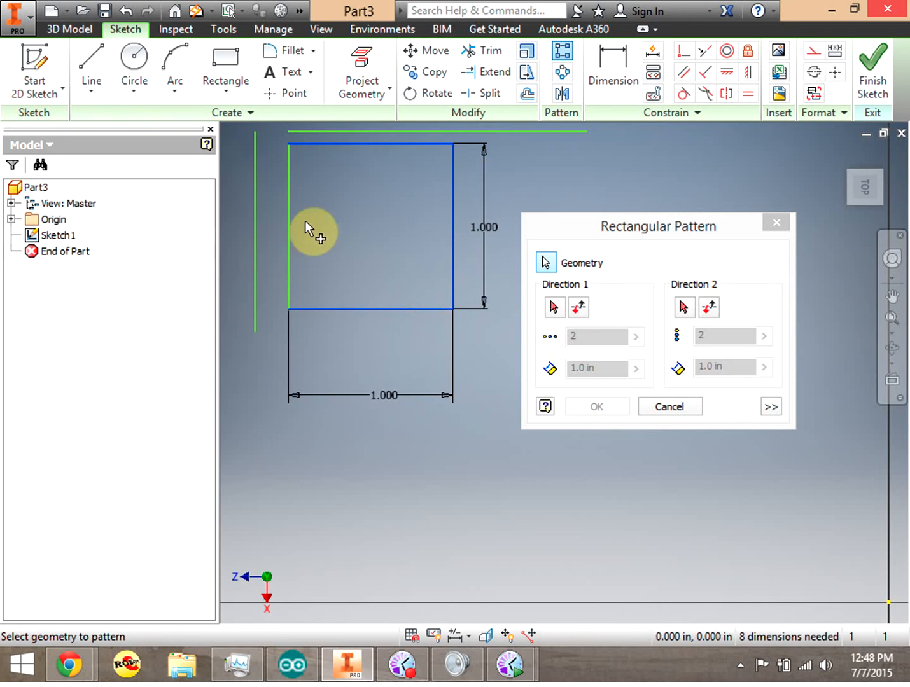
{"action": "left_click", "coordinate": [288, 216]}
{"action": "left_click_drag", "start_coordinate": [561, 230], "coordinate": [574, 209]}
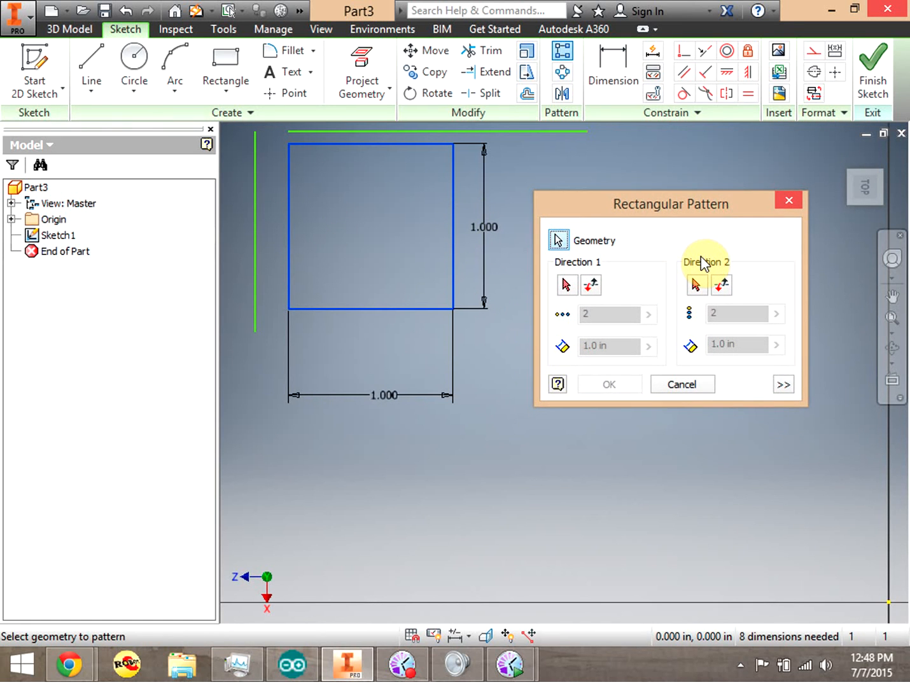
- Set the pattern's Direction 1 along the horizontal line and Direction 2 along the vertical line
{"action": "left_click", "coordinate": [566, 285]}
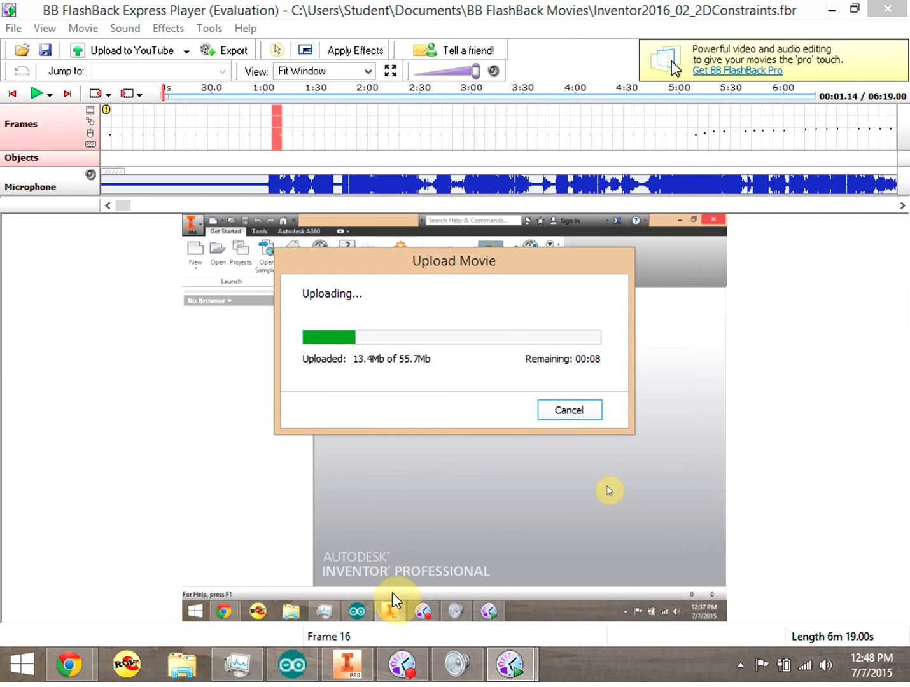
{"action": "left_click", "coordinate": [352, 671]}
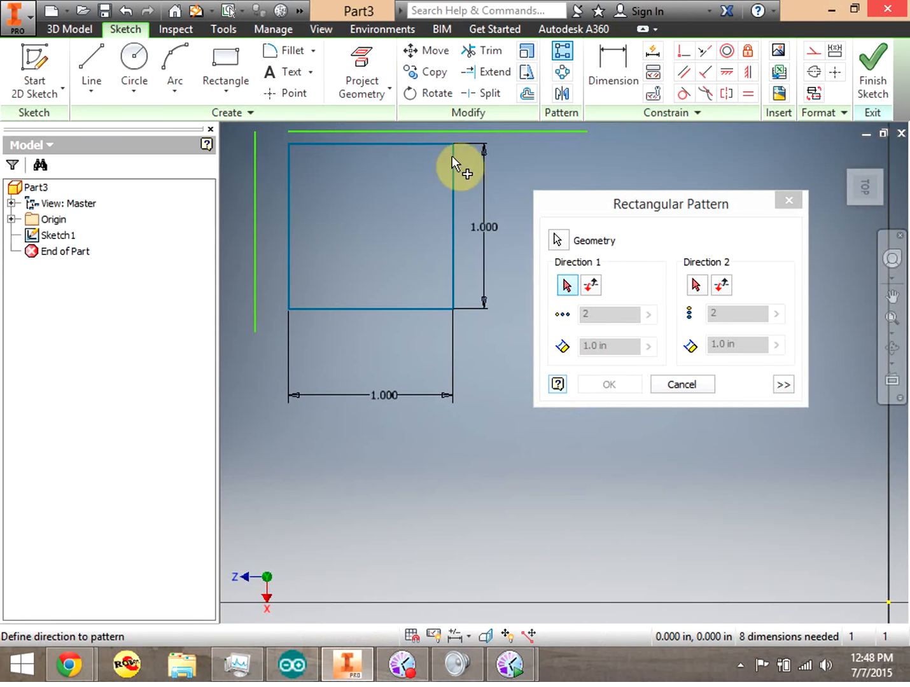
{"action": "left_click", "coordinate": [453, 130]}
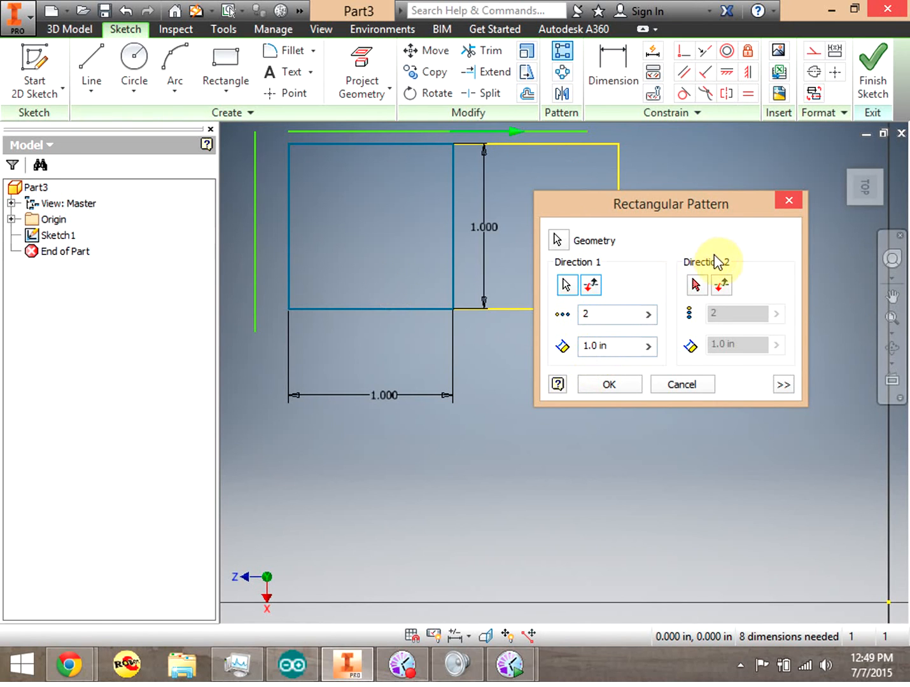
{"action": "left_click", "coordinate": [696, 284]}
{"action": "left_click", "coordinate": [253, 192]}
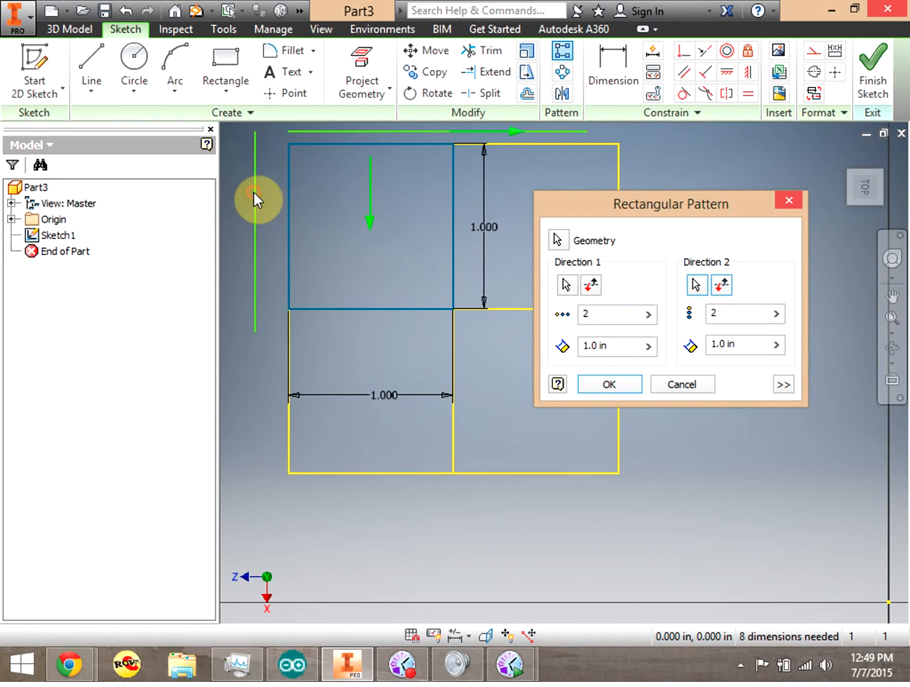
- Set the pattern spacing to 2 in in both directions and create the rectangular pattern
{"action": "left_click_drag", "start_coordinate": [643, 201], "coordinate": [726, 205]}
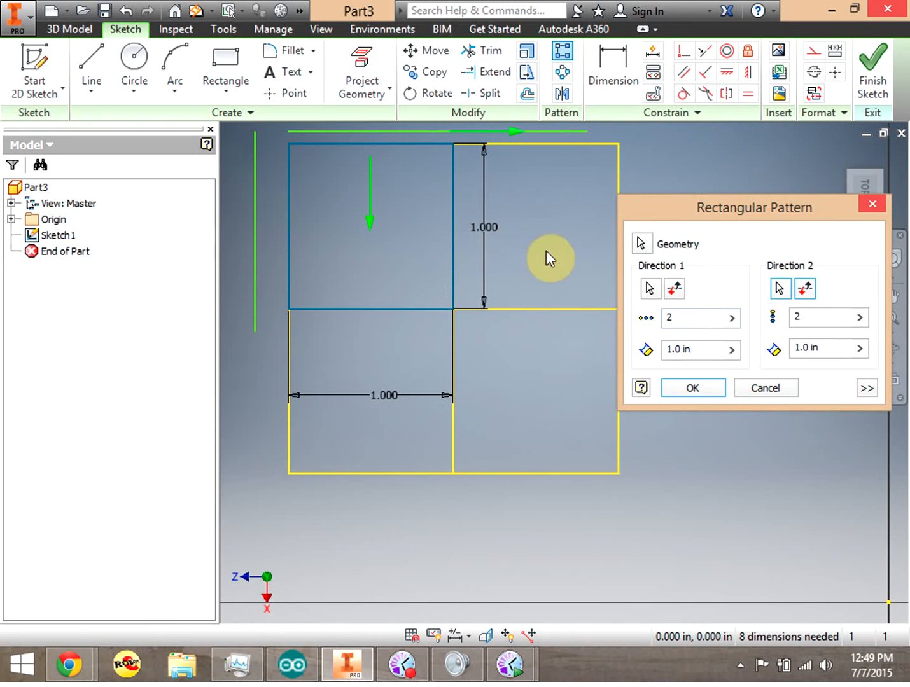
{"action": "left_click", "coordinate": [665, 349]}
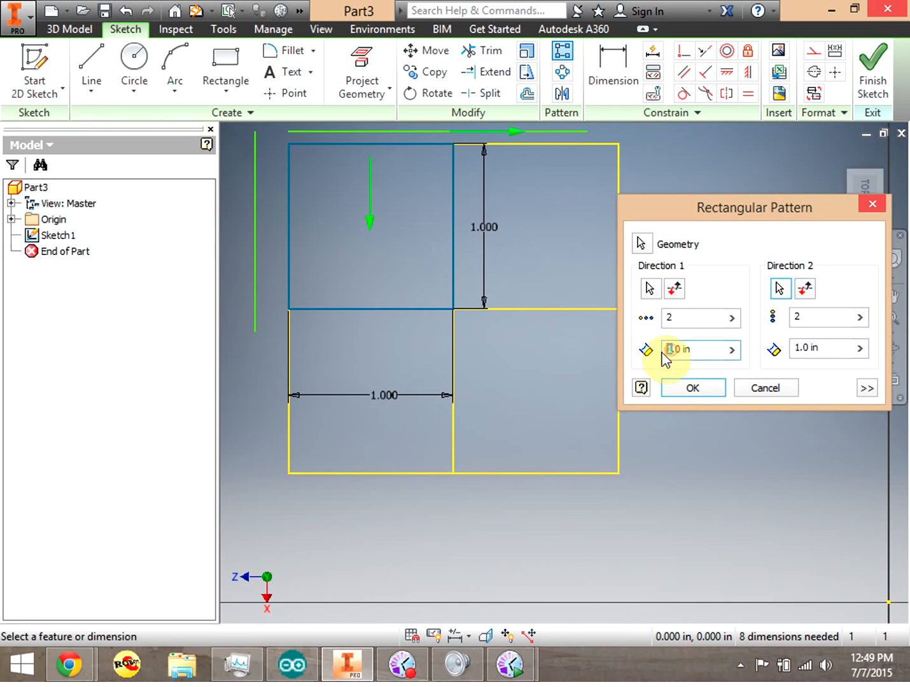
{"action": "type", "text": "2"}
{"action": "left_click", "coordinate": [791, 348]}
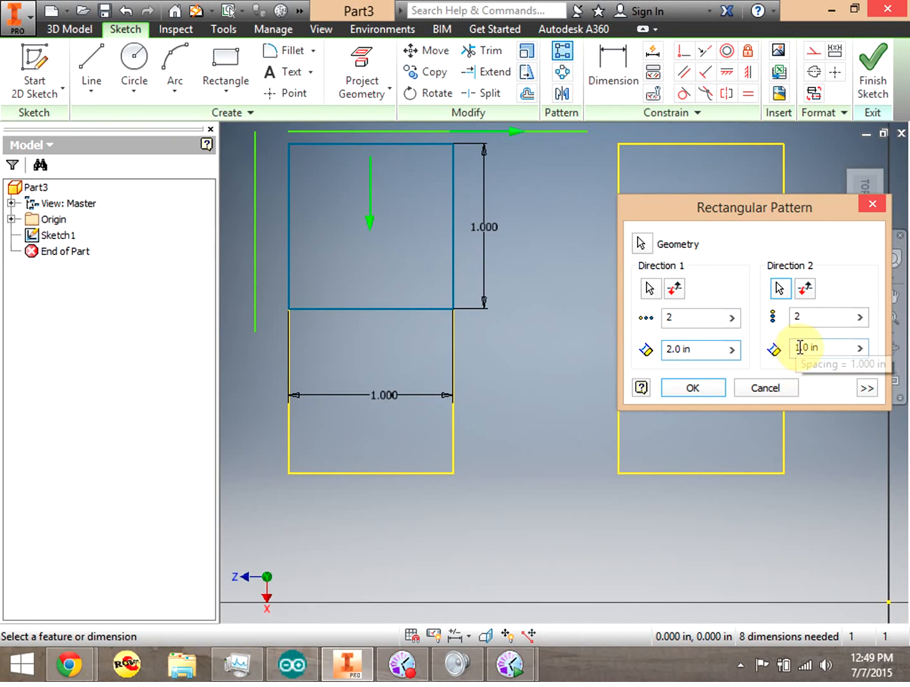
{"action": "type", "text": "2"}
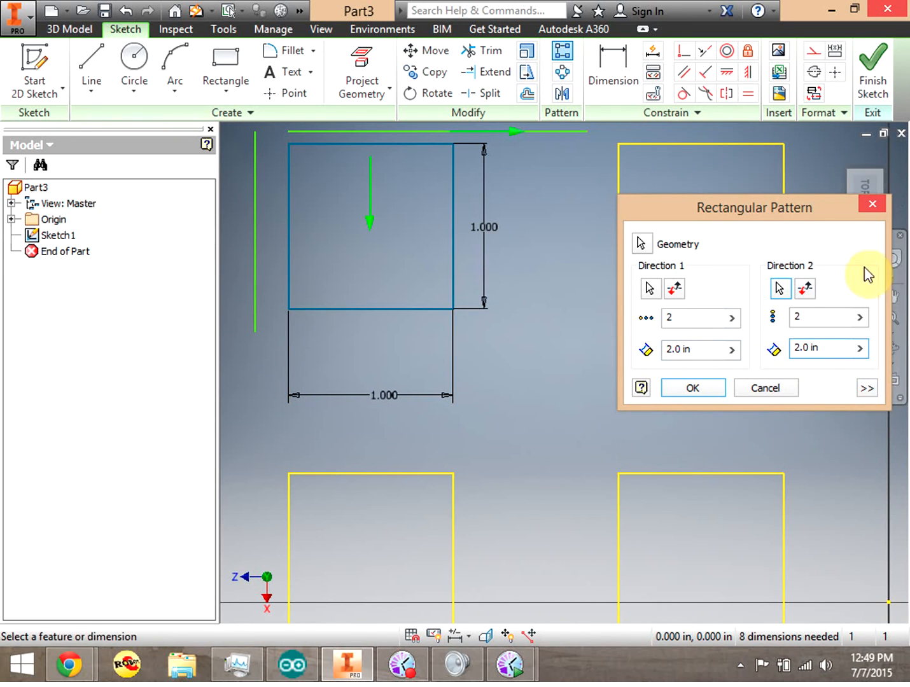
{"action": "left_click_drag", "start_coordinate": [834, 215], "coordinate": [734, 183]}
{"action": "left_click", "coordinate": [588, 356]}
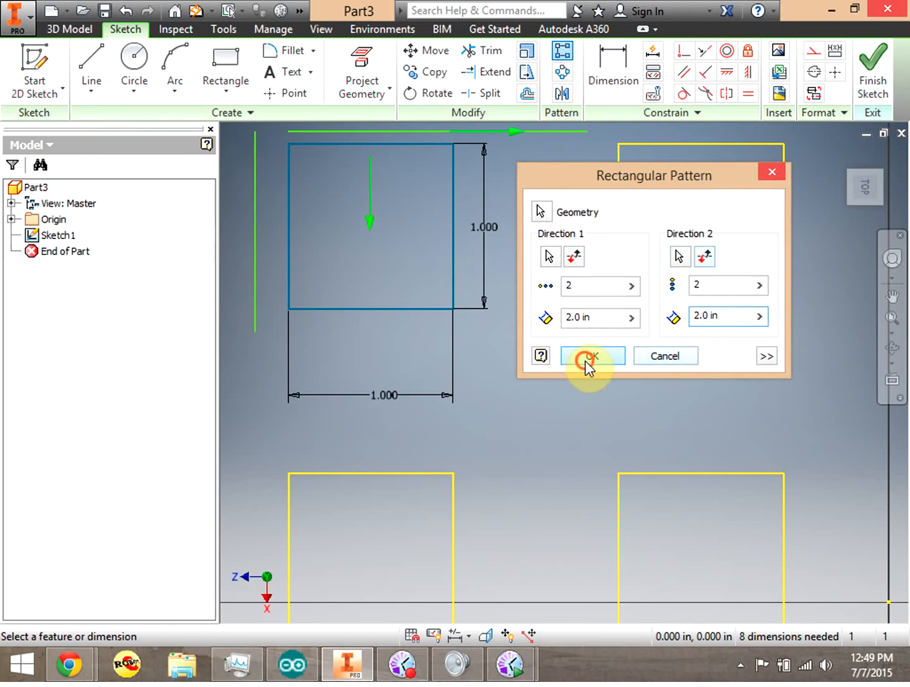
- Set the original square's horizontal dimension to 2 in
{"action": "left_click", "coordinate": [891, 319]}
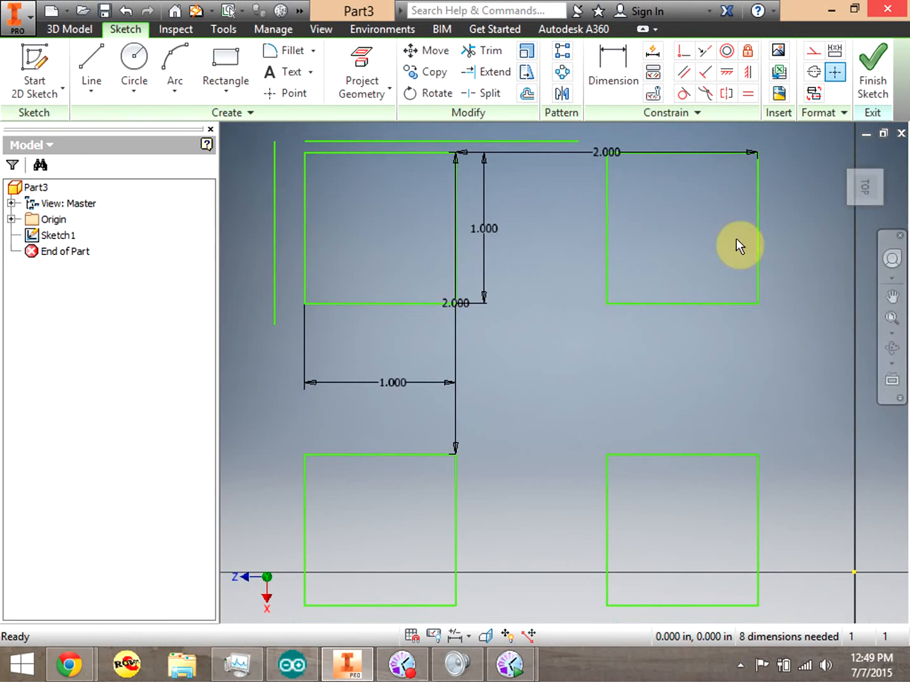
{"action": "mouse_move", "coordinate": [363, 308]}
{"action": "left_mouse_down"}
{"action": "mouse_move", "coordinate": [350, 291]}
{"action": "mouse_move", "coordinate": [349, 303]}
{"action": "left_mouse_up"}
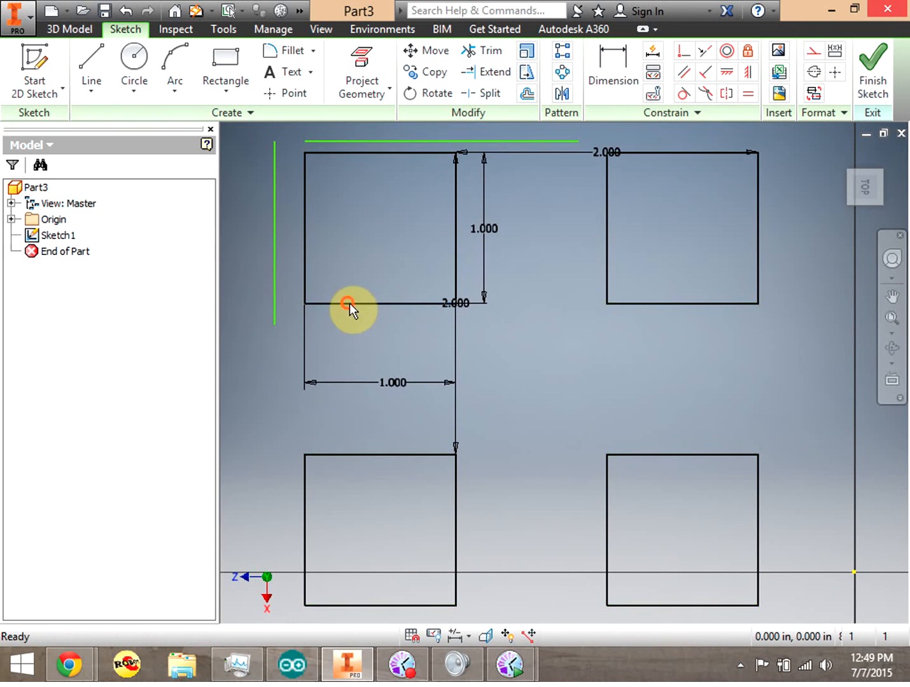
{"action": "left_click", "coordinate": [442, 237]}
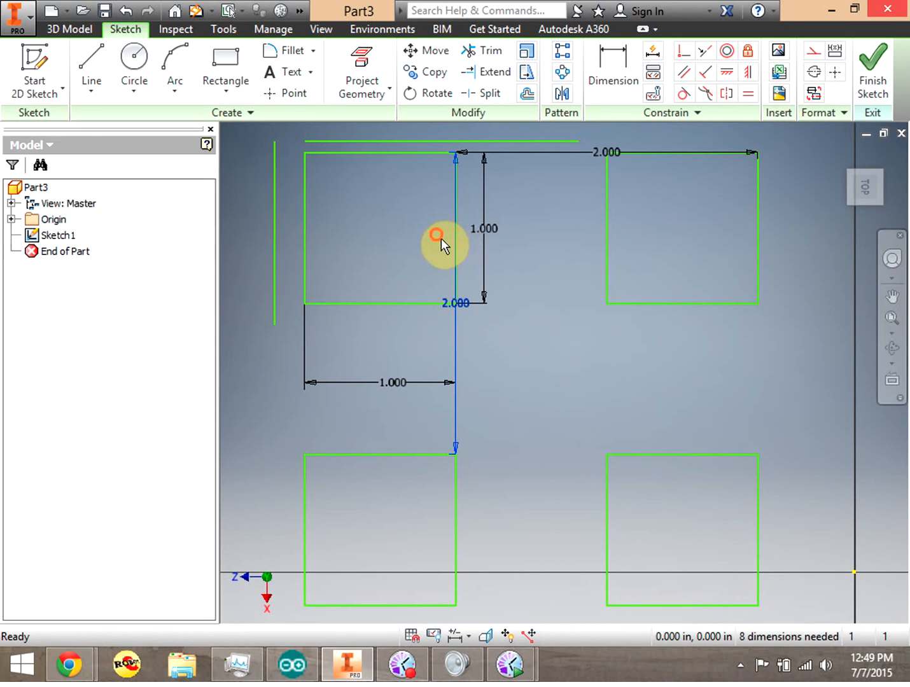
{"action": "double_click", "coordinate": [385, 382]}
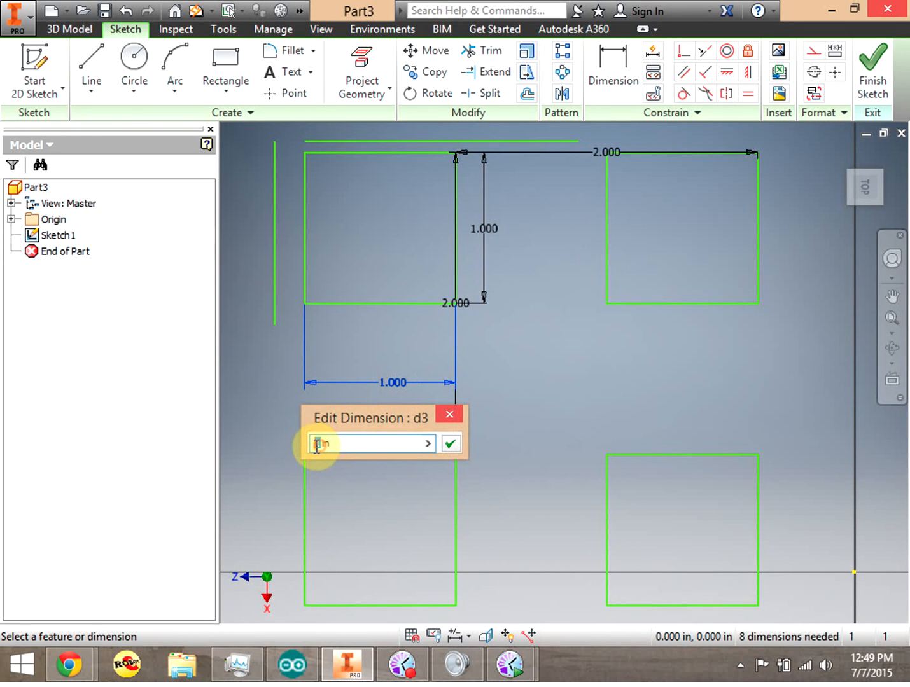
{"action": "type", "text": "2"}
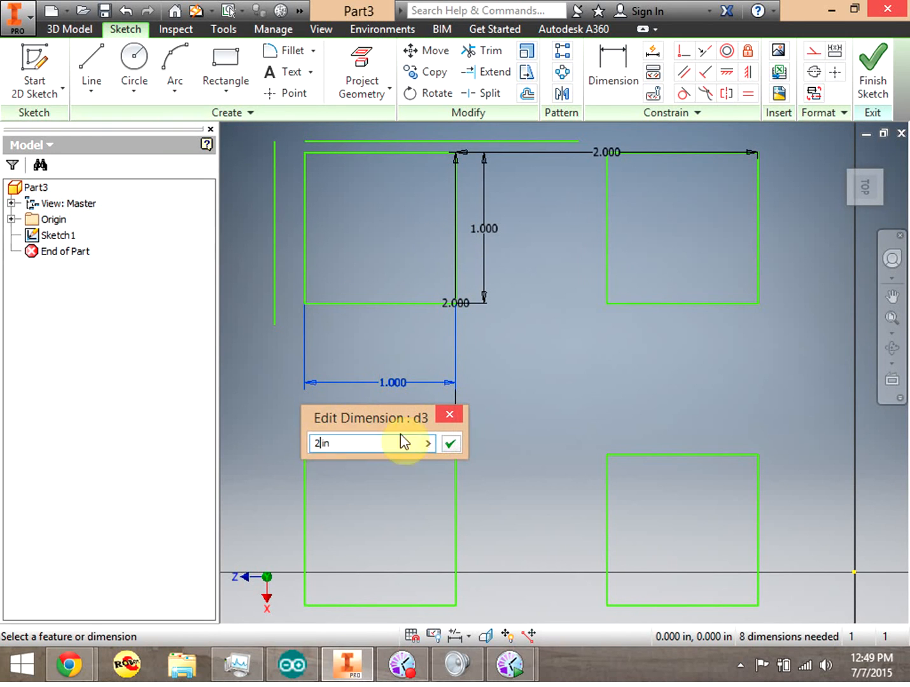
{"action": "left_click", "coordinate": [450, 444]}
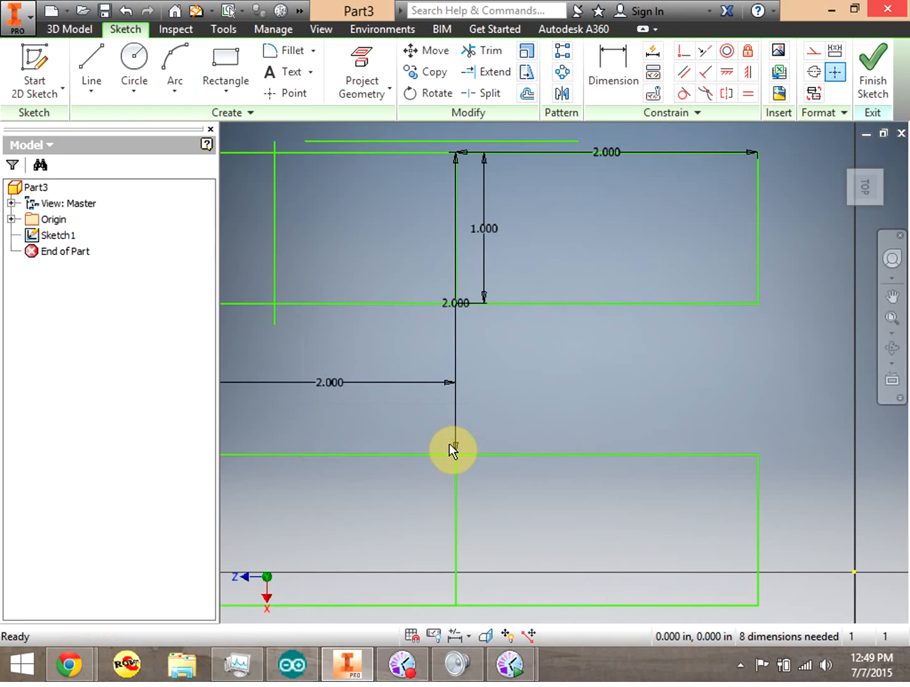
- Set the original shape's horizontal dimension to 0.5 in
{"action": "double_click", "coordinate": [331, 380]}
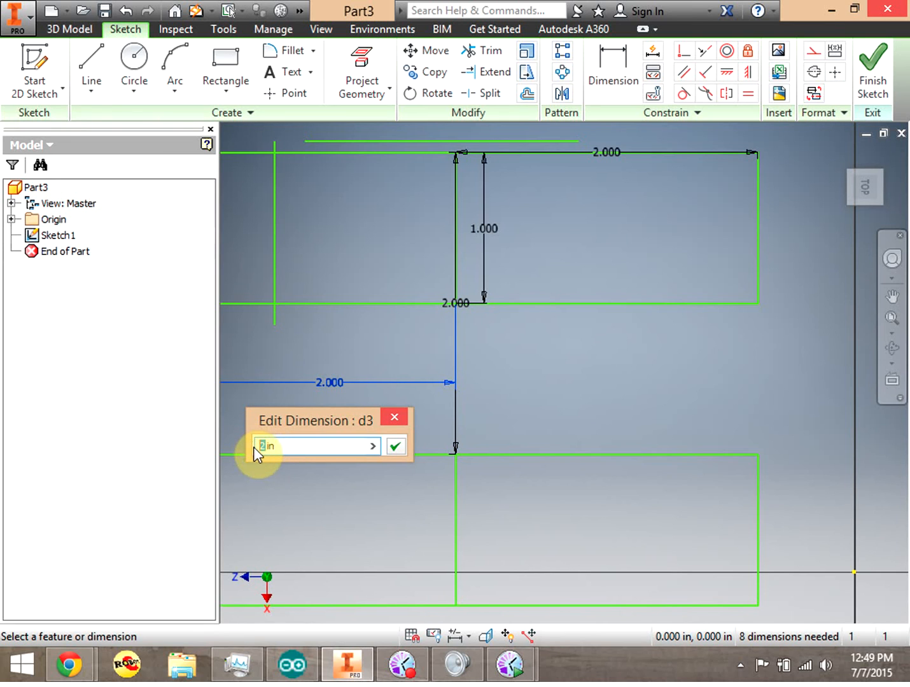
{"action": "type", "text": ".5"}
{"action": "key", "text": "Return"}
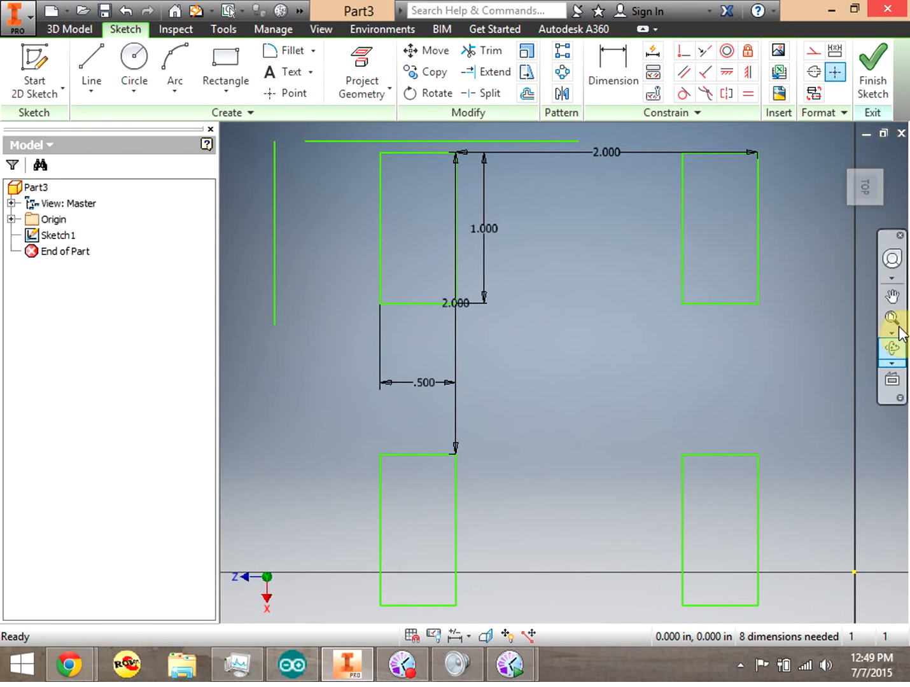
- Draw a circle about 1 in in diameter in the empty area below the patterned rectangles
{"action": "left_click", "coordinate": [893, 294]}
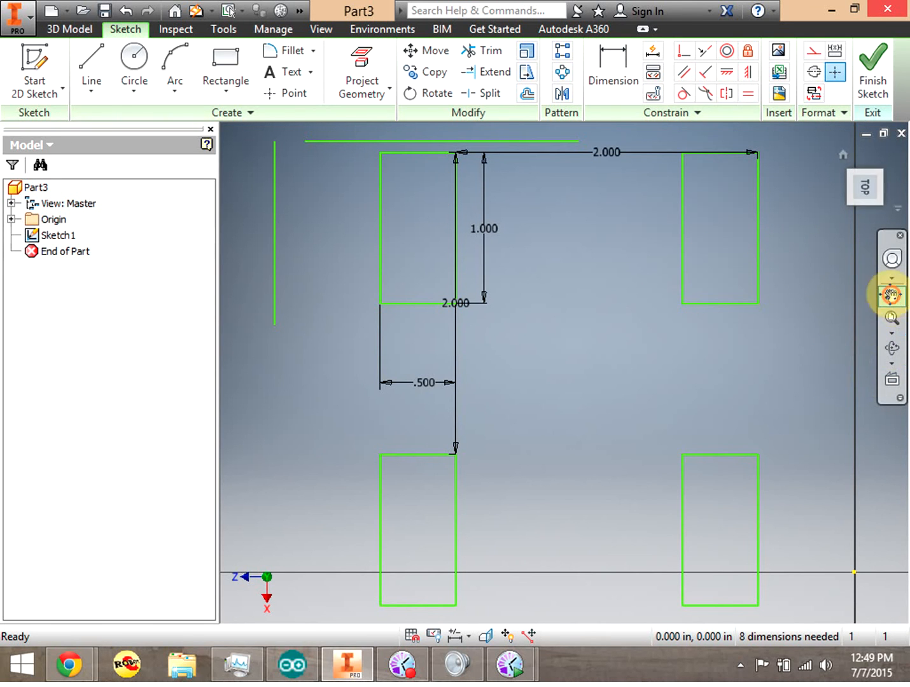
{"action": "mouse_move", "coordinate": [715, 533]}
{"action": "left_mouse_down"}
{"action": "mouse_move", "coordinate": [721, 482]}
{"action": "mouse_move", "coordinate": [680, 295]}
{"action": "mouse_move", "coordinate": [660, 134]}
{"action": "left_mouse_up"}
{"action": "left_click_drag", "start_coordinate": [663, 325], "coordinate": [665, 260]}
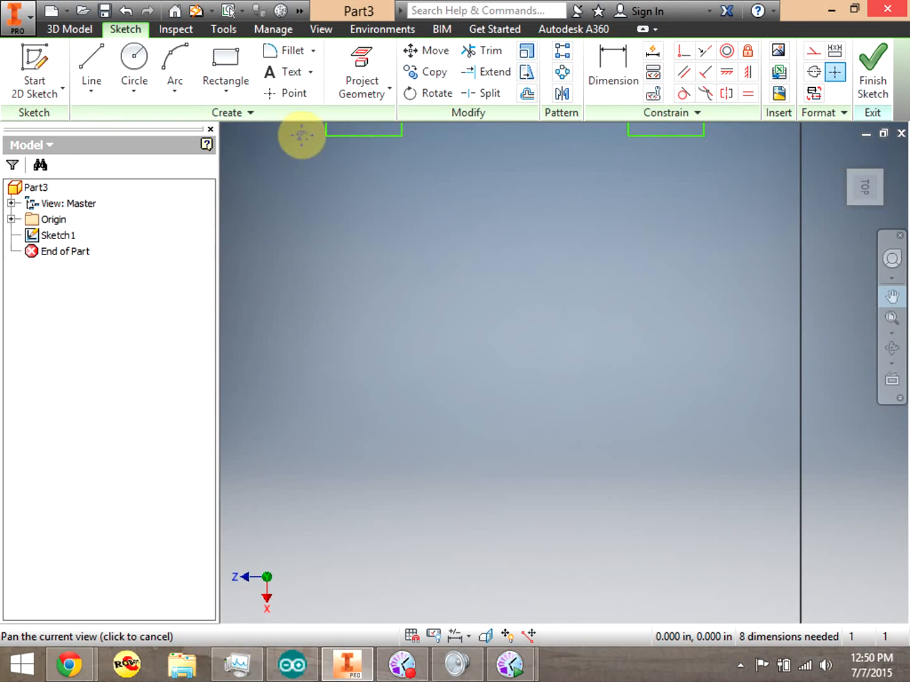
{"action": "left_click", "coordinate": [135, 64]}
{"action": "left_click", "coordinate": [324, 256]}
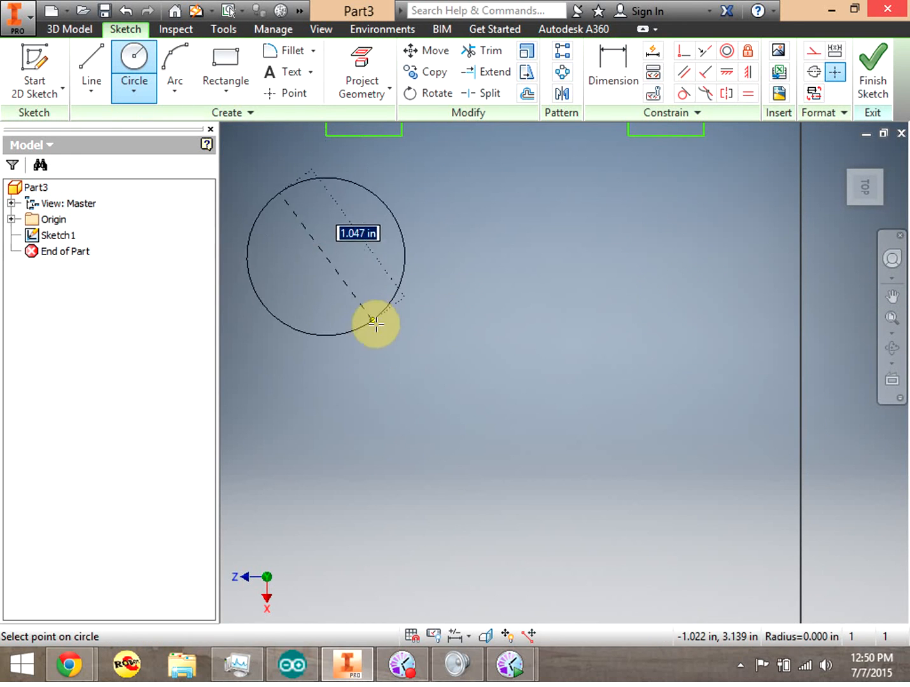
{"action": "left_click", "coordinate": [373, 312]}
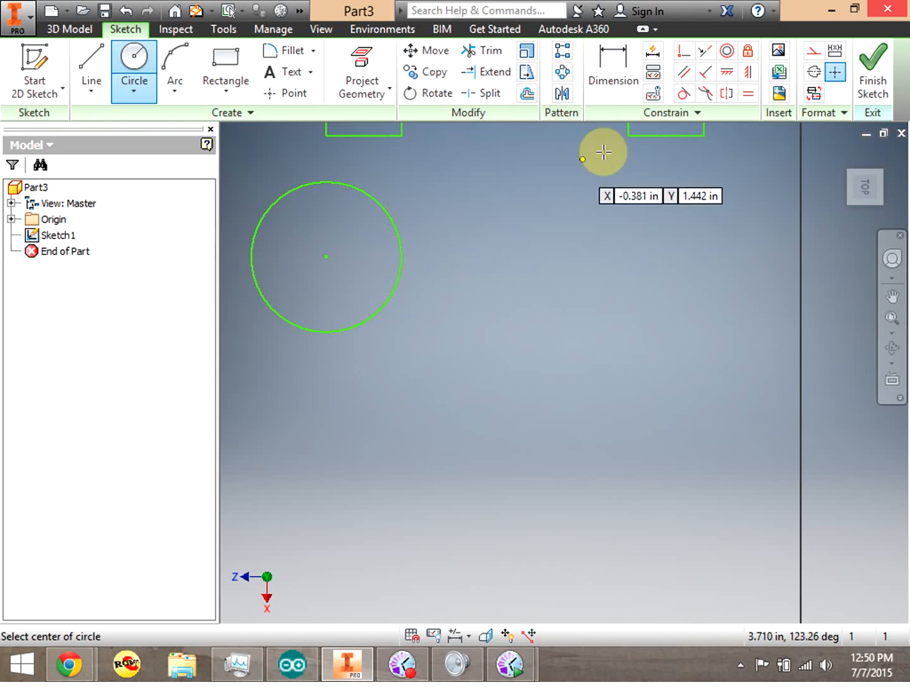
- Dimension the circle's diameter and set it to 1 in
{"action": "left_click", "coordinate": [621, 58]}
{"action": "left_click", "coordinate": [402, 254]}
{"action": "left_click", "coordinate": [448, 212]}
{"action": "double_click", "coordinate": [400, 280]}
{"action": "type", "text": "1in"}
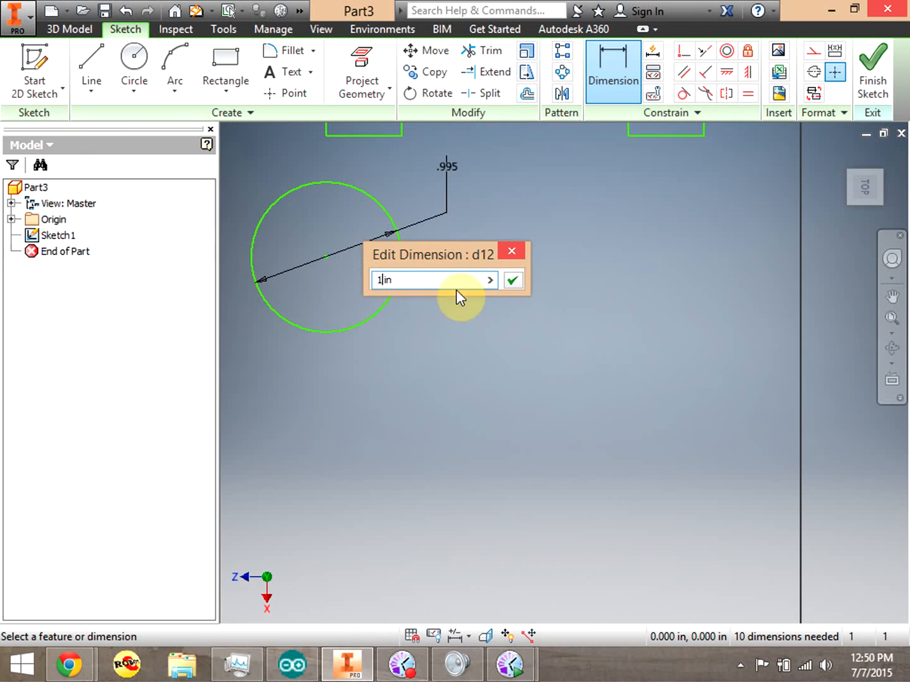
{"action": "left_click", "coordinate": [514, 281]}
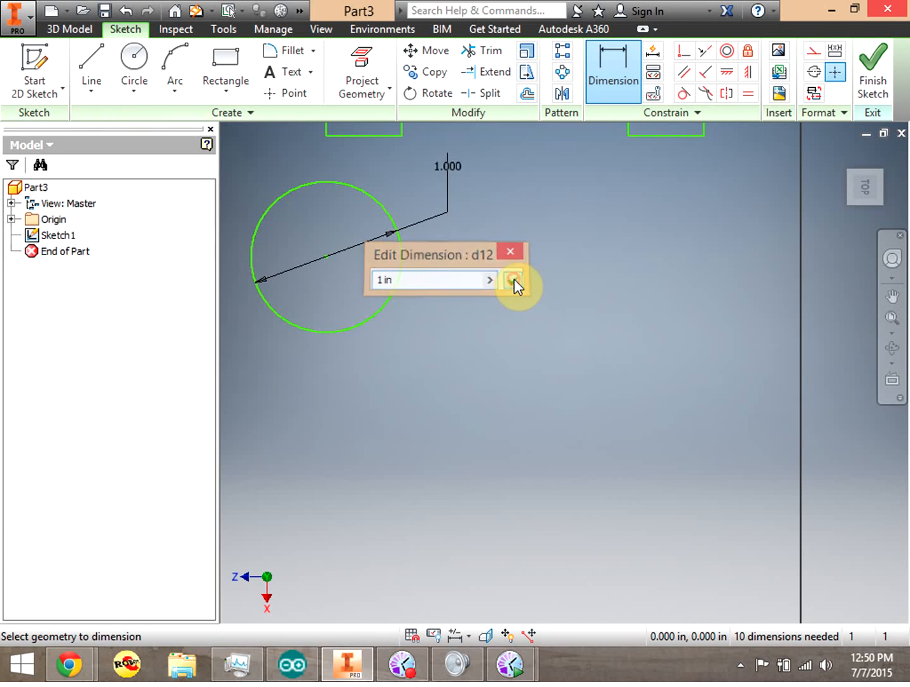
- Draw a vertical line through the right part of the circle, extending past it at both ends, and trim the circle's arc right of it
{"action": "left_click", "coordinate": [92, 57]}
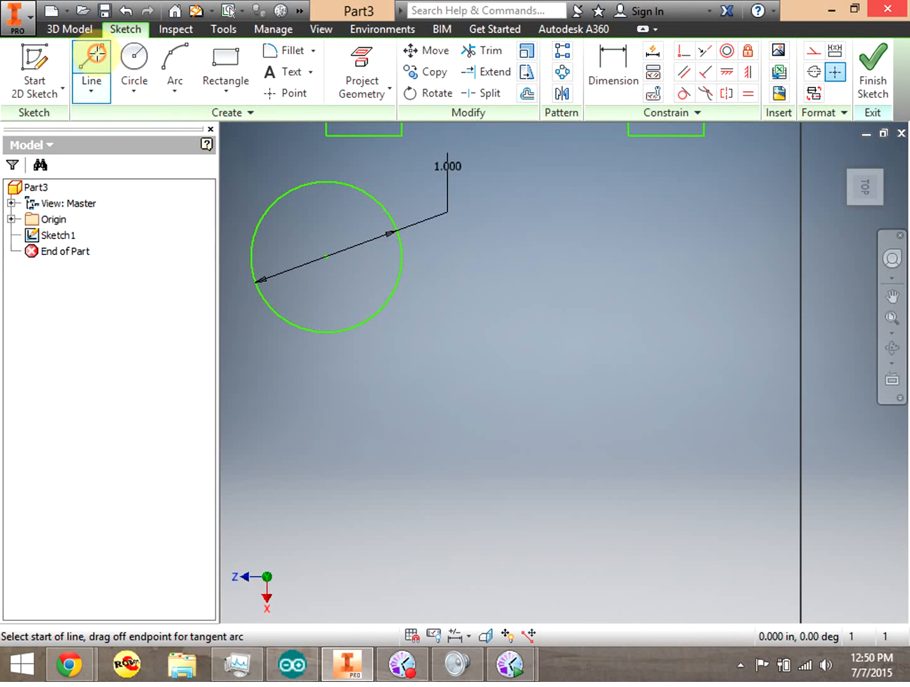
{"action": "left_click", "coordinate": [375, 176]}
{"action": "left_click", "coordinate": [376, 382]}
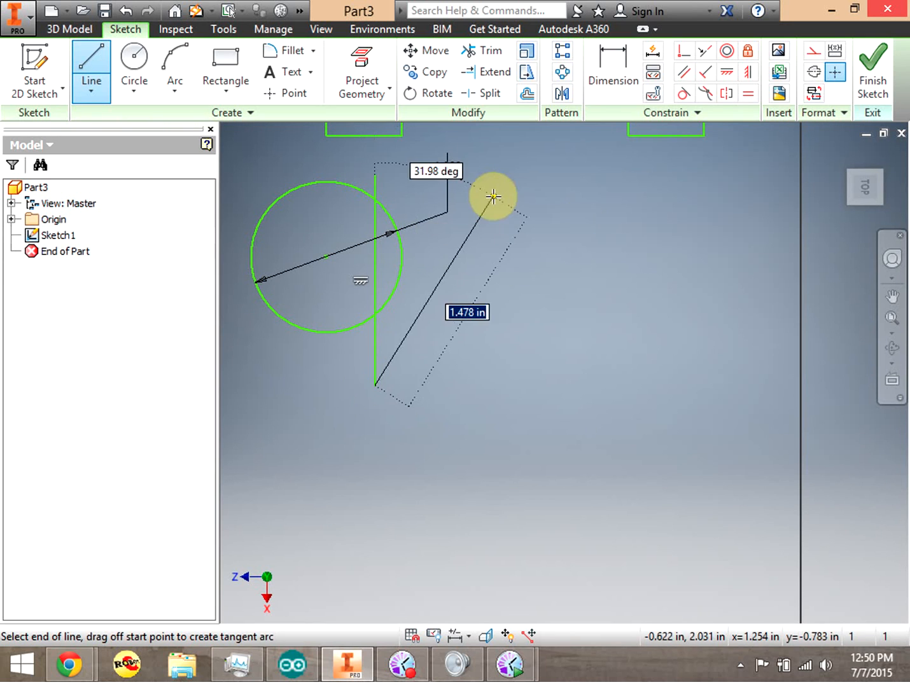
{"action": "right_click", "coordinate": [516, 199]}
{"action": "left_click", "coordinate": [551, 199]}
{"action": "left_click", "coordinate": [483, 52]}
{"action": "left_click", "coordinate": [399, 265]}
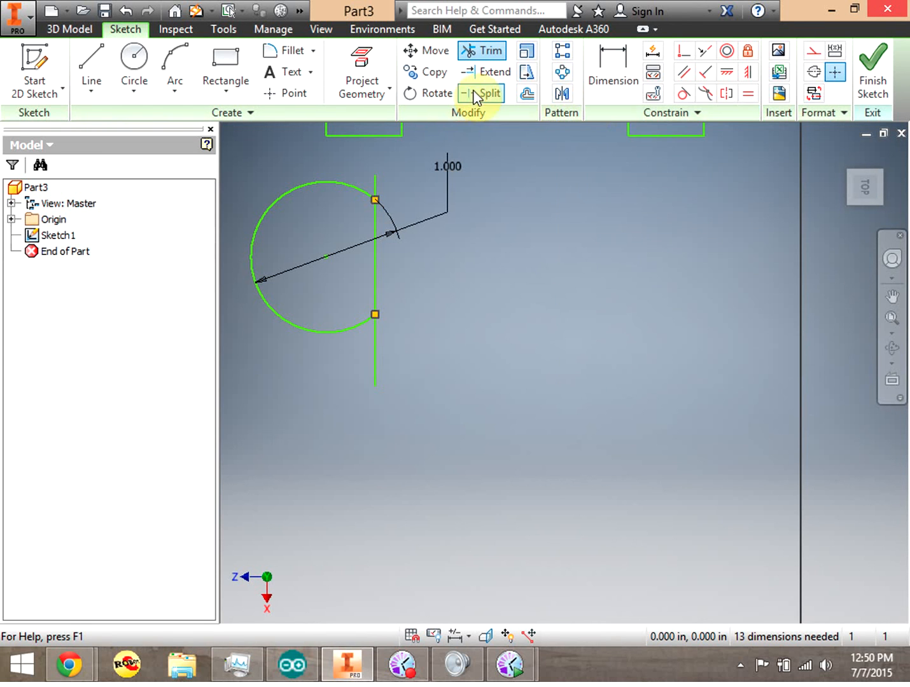
- Mirror the trimmed circle arc across the vertical line
{"action": "left_click", "coordinate": [566, 95]}
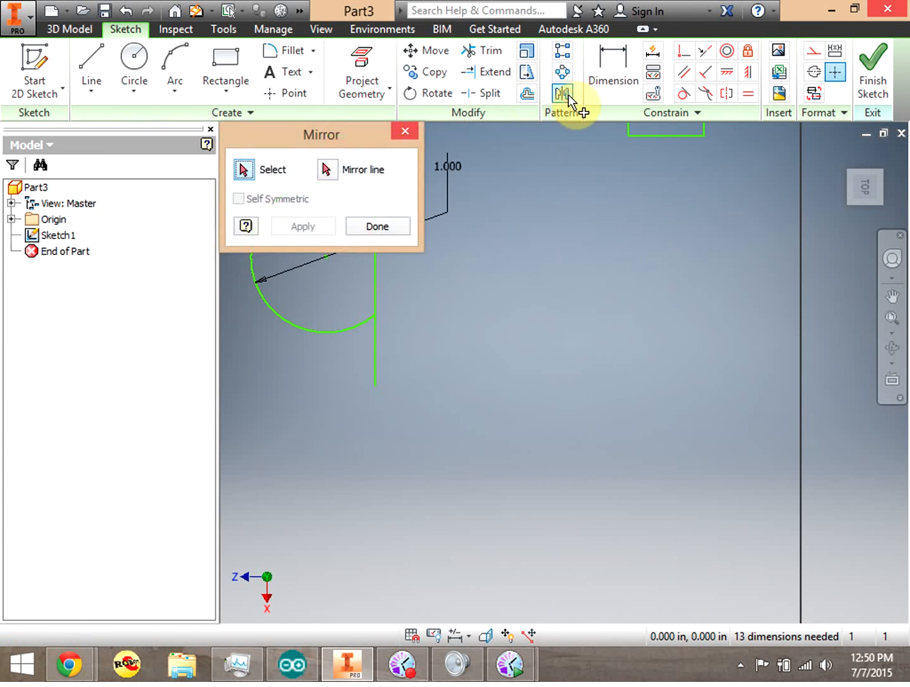
{"action": "mouse_move", "coordinate": [358, 132]}
{"action": "left_mouse_down"}
{"action": "mouse_move", "coordinate": [428, 153]}
{"action": "mouse_move", "coordinate": [586, 153]}
{"action": "mouse_move", "coordinate": [705, 231]}
{"action": "left_mouse_up"}
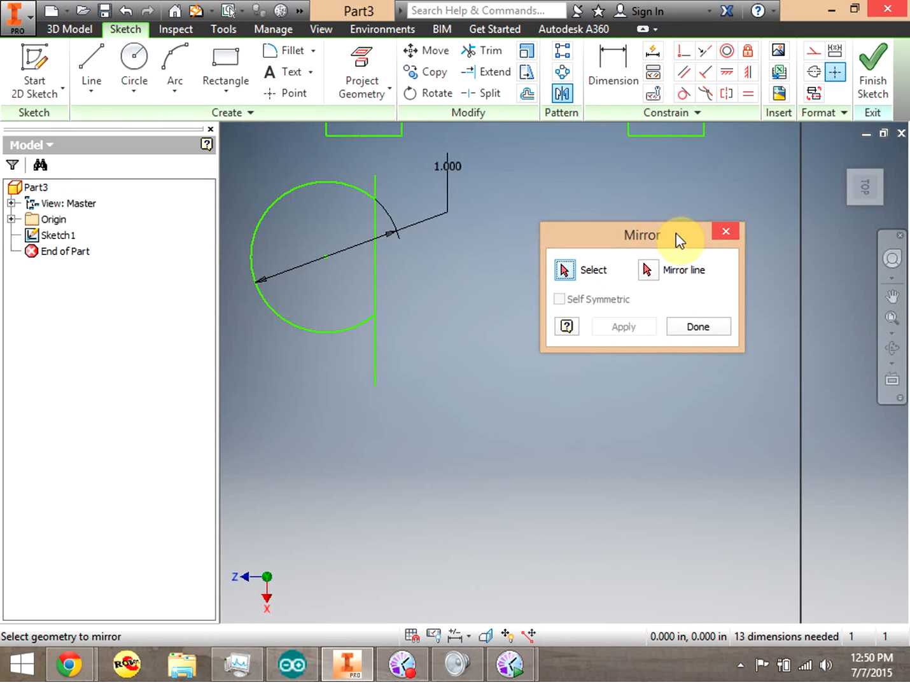
{"action": "left_click", "coordinate": [319, 183]}
{"action": "left_click", "coordinate": [647, 270]}
{"action": "left_click", "coordinate": [374, 279]}
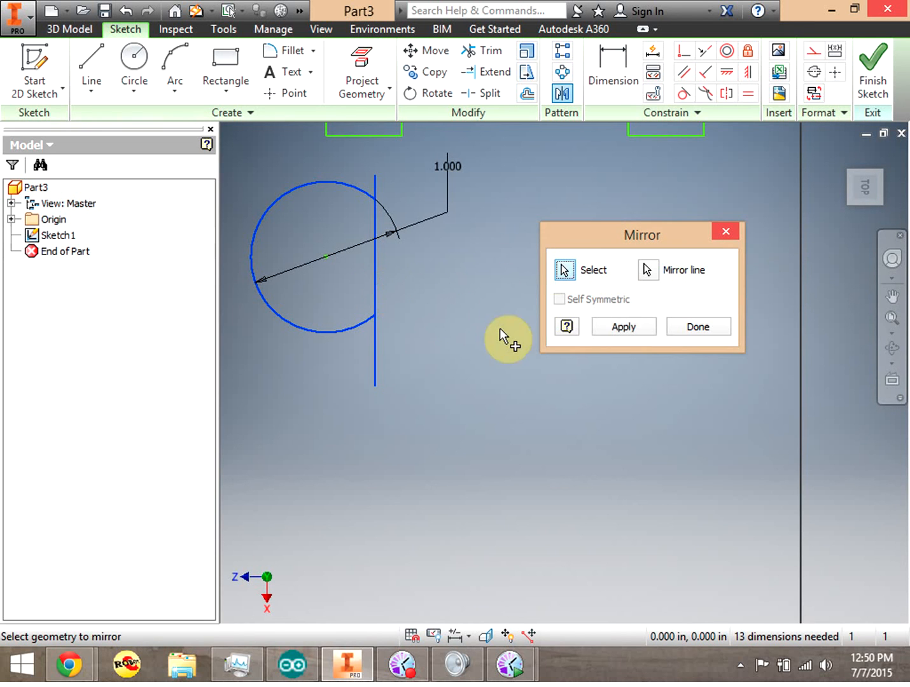
{"action": "left_click", "coordinate": [630, 326]}
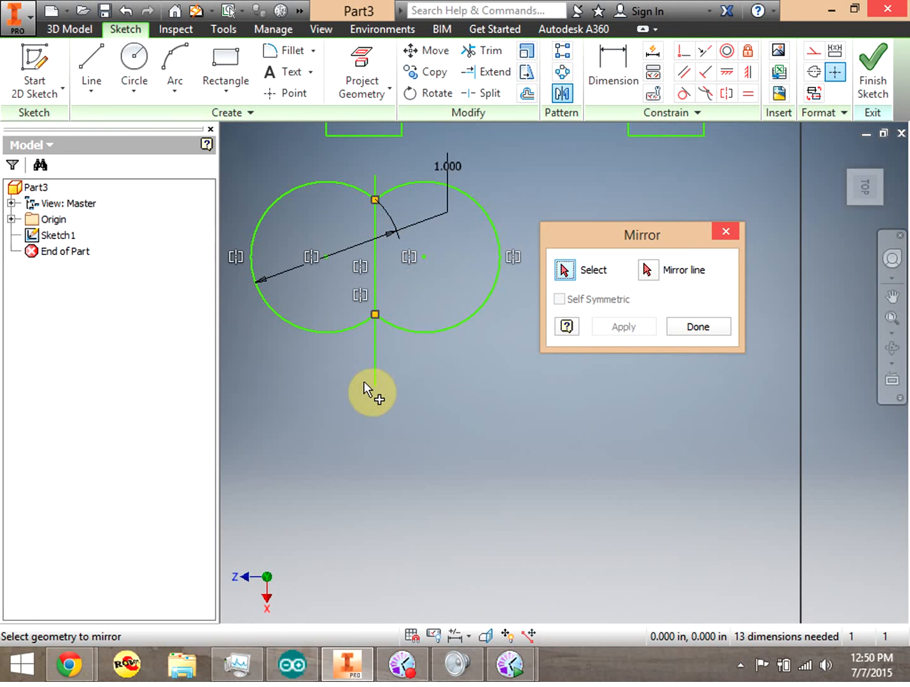
- Trim away the vertical mirror line inside the double-circle outline and its two ends outside it
{"action": "left_click", "coordinate": [482, 50]}
{"action": "left_click", "coordinate": [372, 247]}
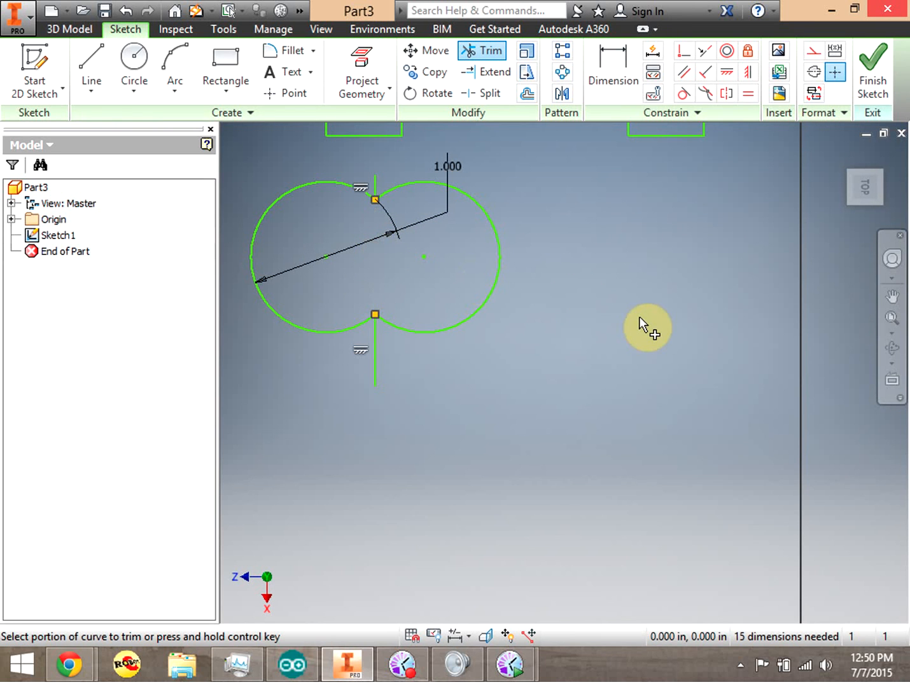
{"action": "left_click", "coordinate": [376, 187]}
{"action": "left_click", "coordinate": [374, 352]}
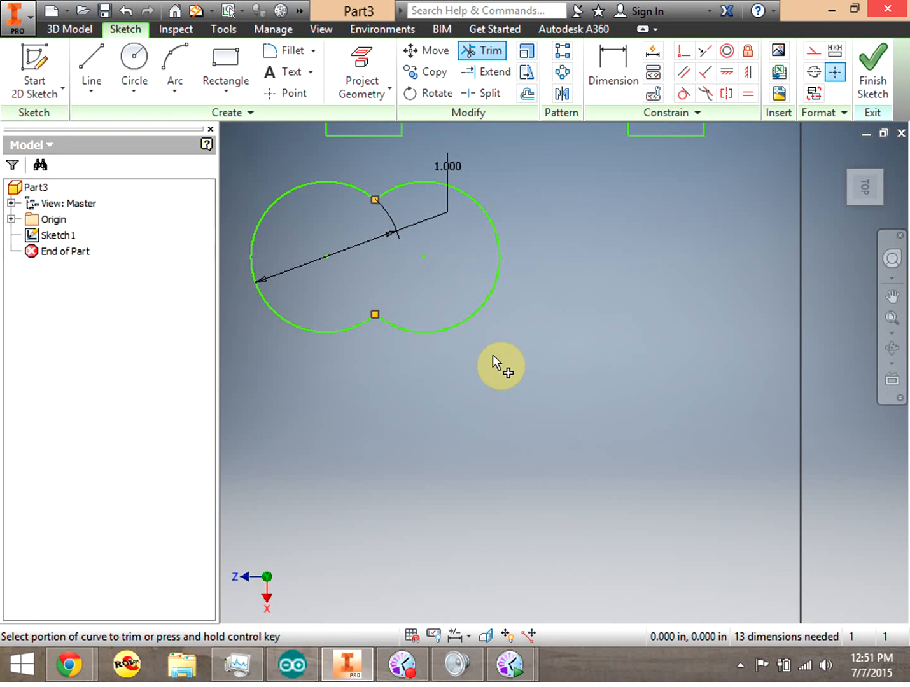
{"action": "left_click", "coordinate": [562, 78]}
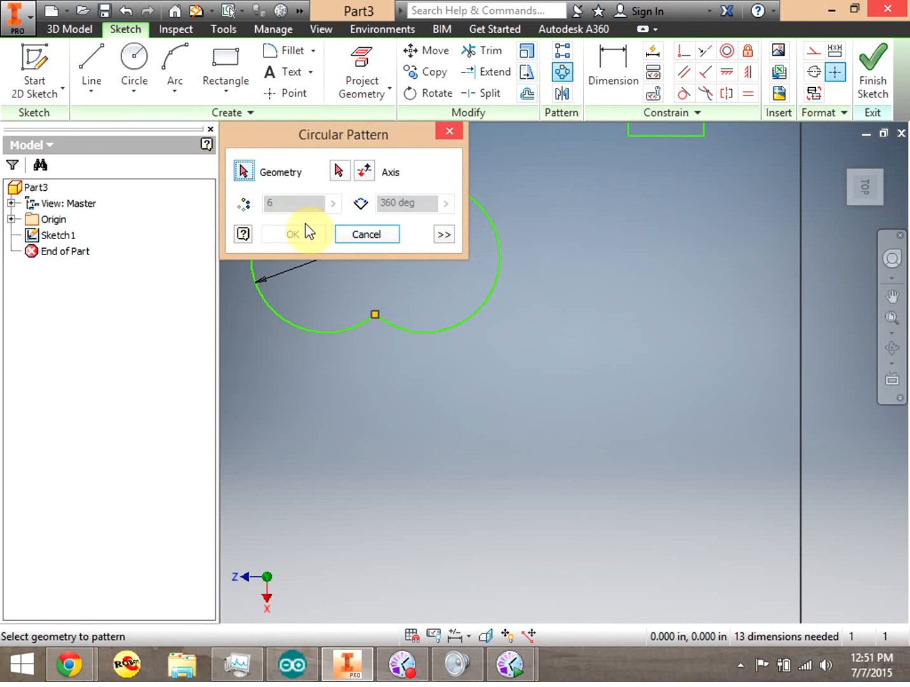
{"action": "mouse_move", "coordinate": [380, 132]}
{"action": "left_mouse_down"}
{"action": "mouse_move", "coordinate": [600, 142]}
{"action": "mouse_move", "coordinate": [631, 196]}
{"action": "mouse_move", "coordinate": [640, 190]}
{"action": "left_mouse_up"}
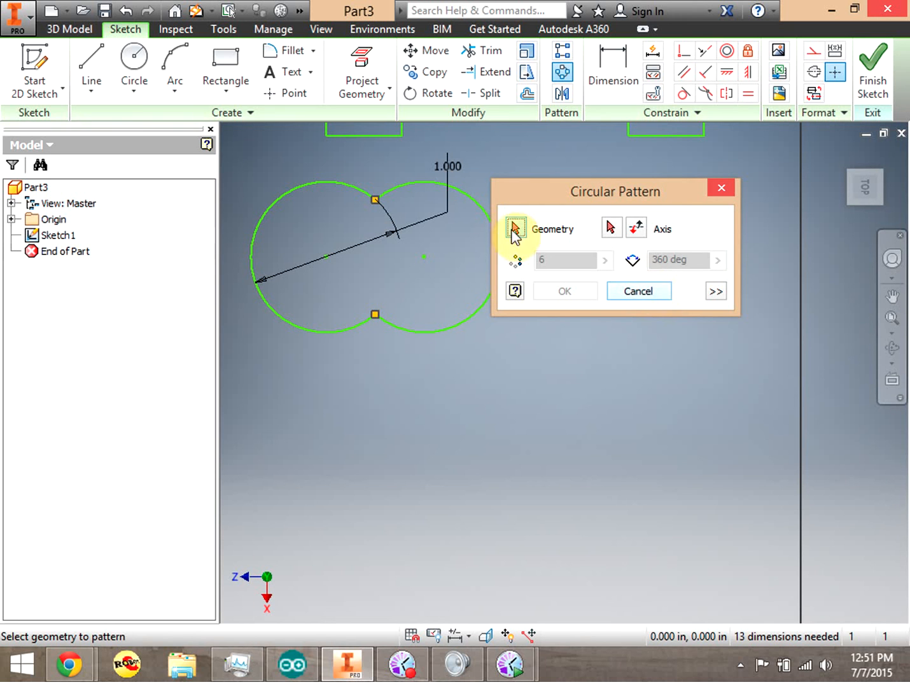
{"action": "left_click", "coordinate": [397, 184]}
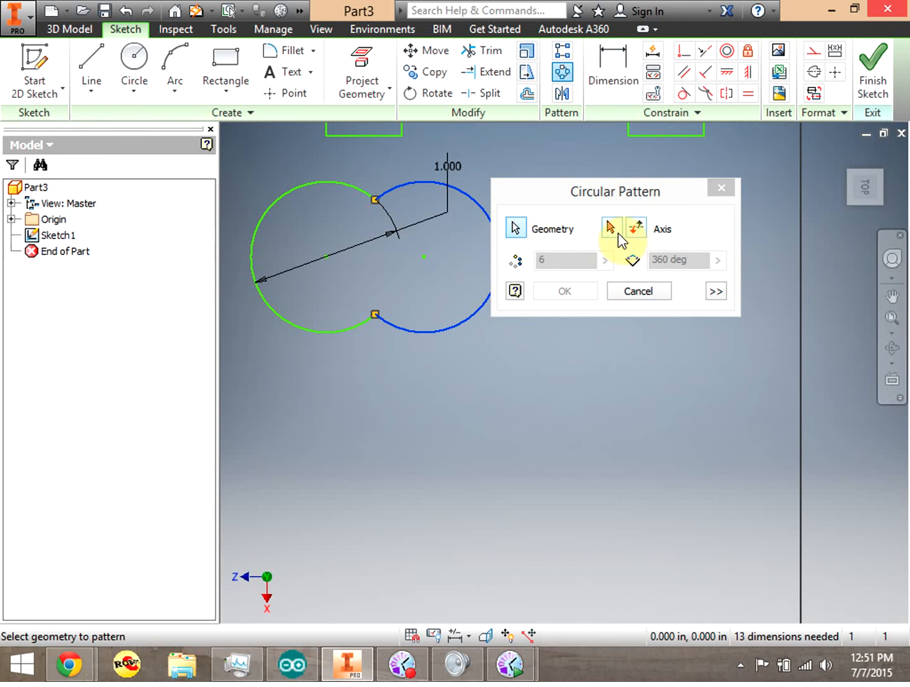
{"action": "left_click", "coordinate": [617, 234]}
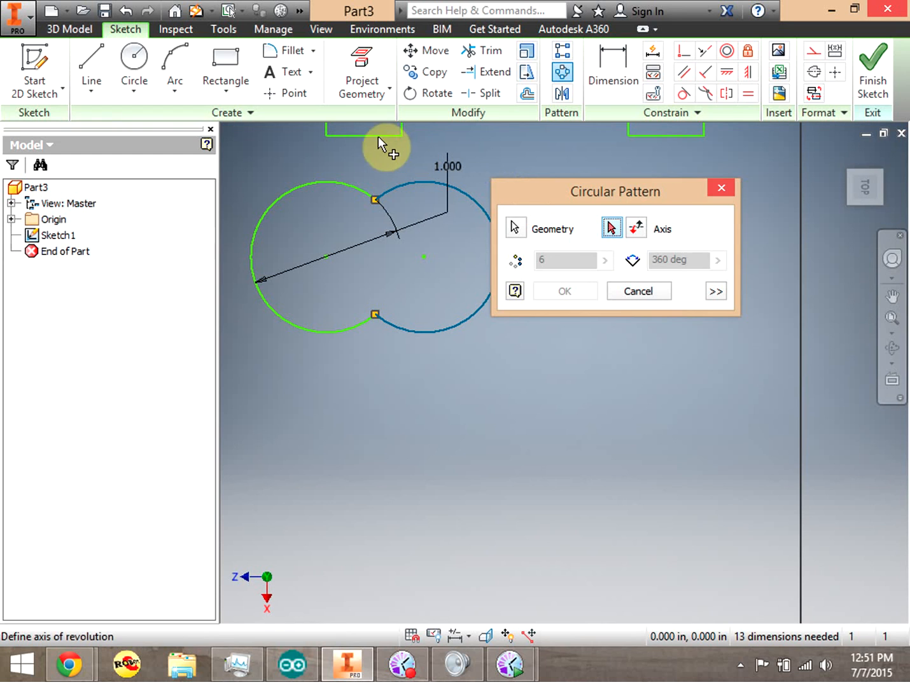
{"action": "left_click", "coordinate": [657, 290]}
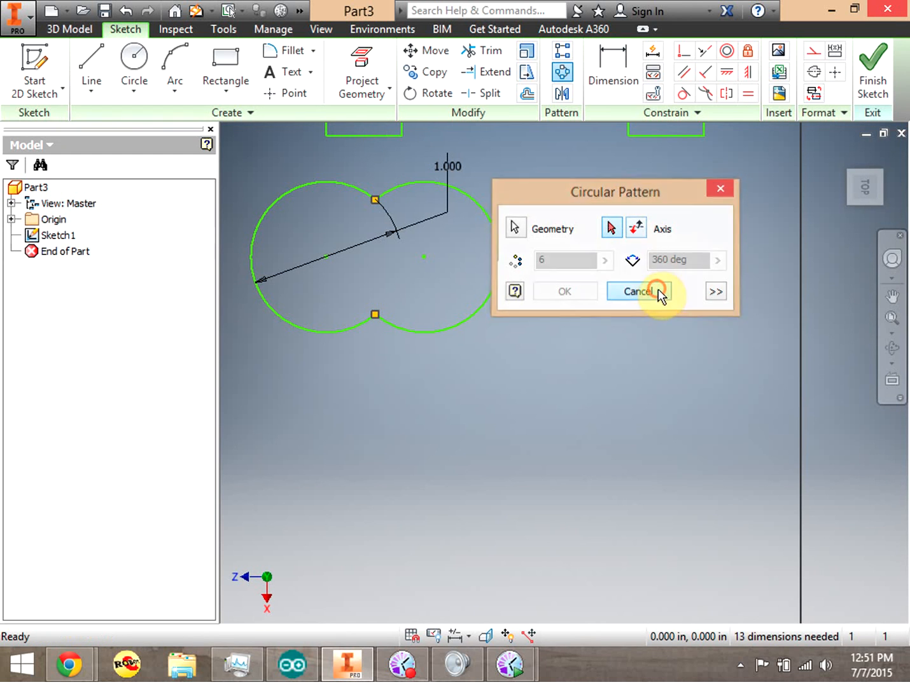
- Draw a vertical line about 1.875 in long beside the double-circle outline, on its right
{"action": "left_click", "coordinate": [92, 60]}
{"action": "left_click", "coordinate": [601, 199]}
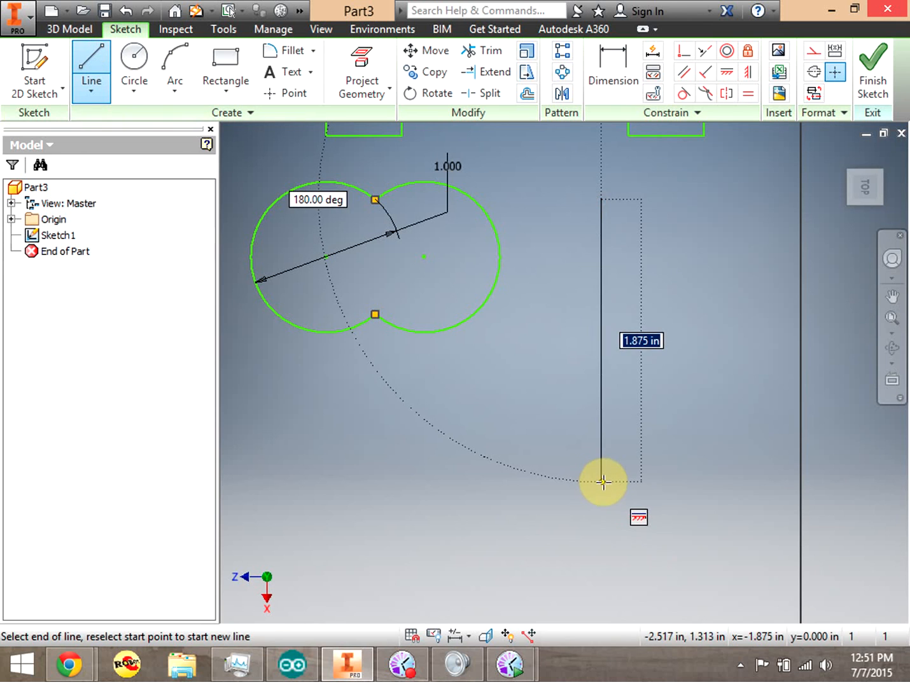
{"action": "left_click", "coordinate": [602, 482]}
{"action": "right_click", "coordinate": [652, 213]}
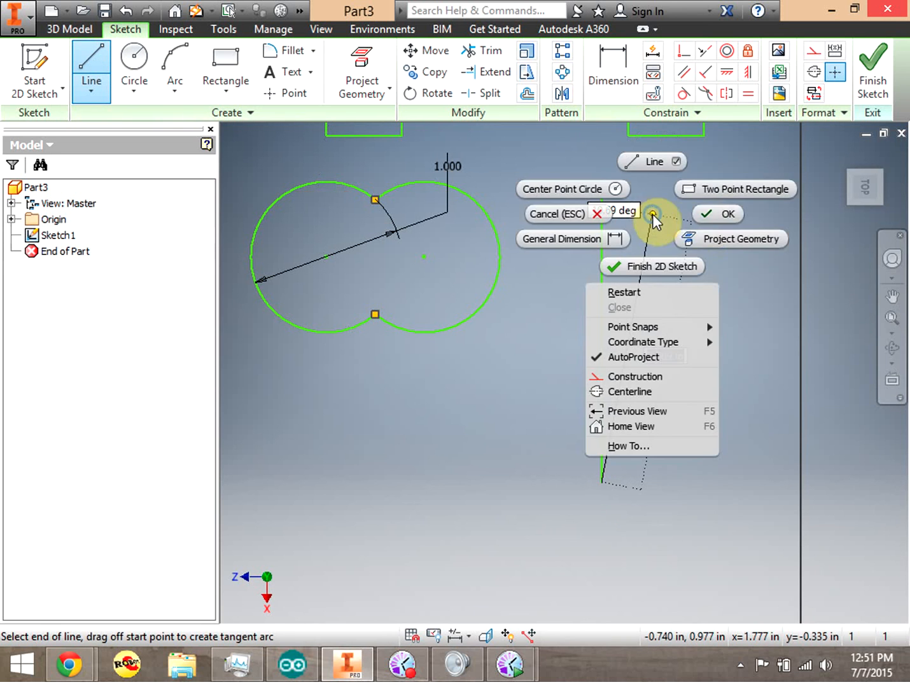
{"action": "left_click", "coordinate": [708, 215]}
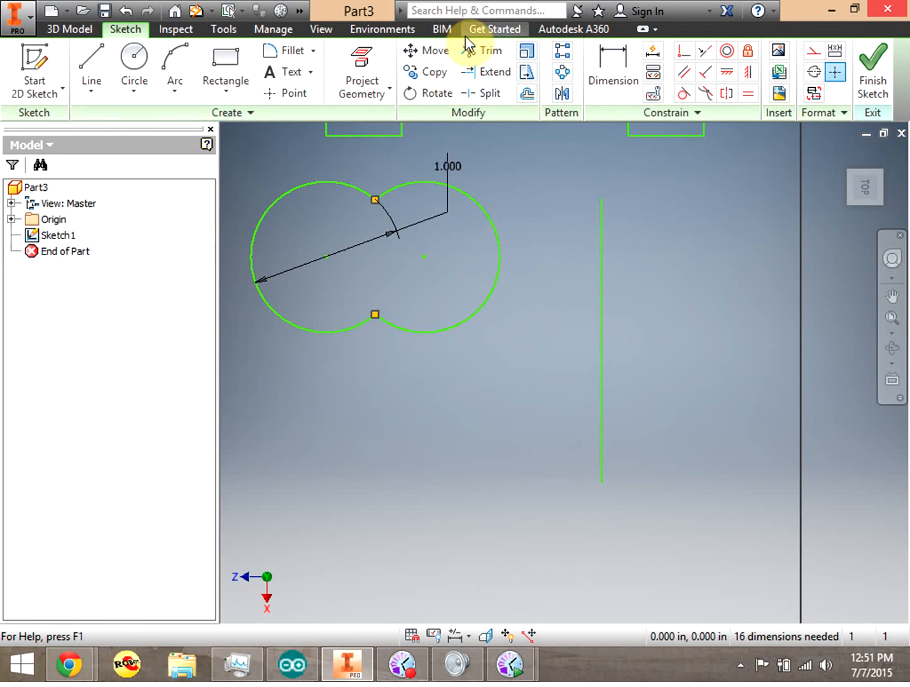
{"action": "left_click", "coordinate": [562, 72]}
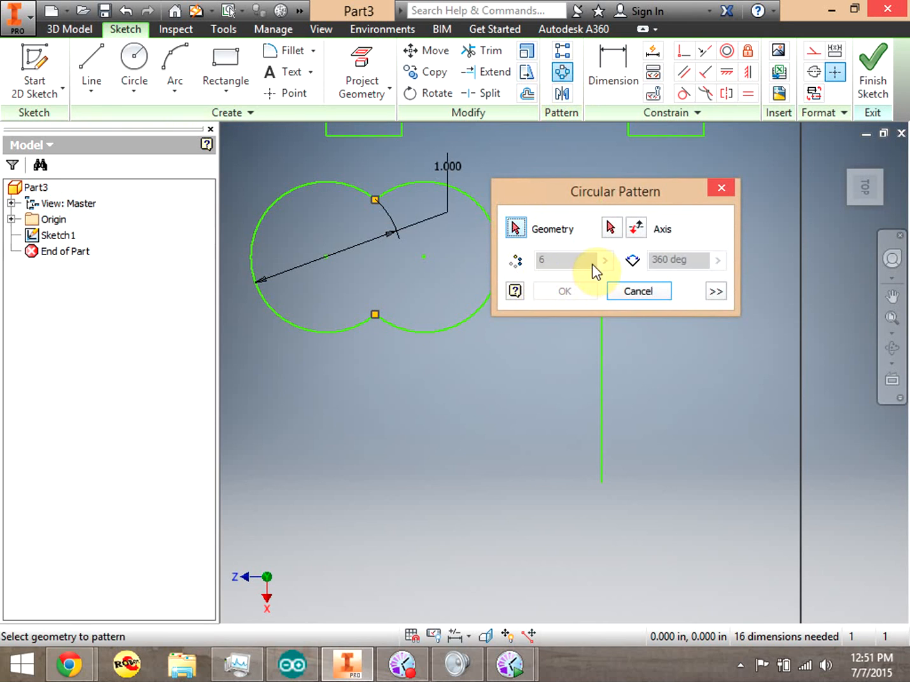
{"action": "left_click_drag", "start_coordinate": [604, 189], "coordinate": [390, 366]}
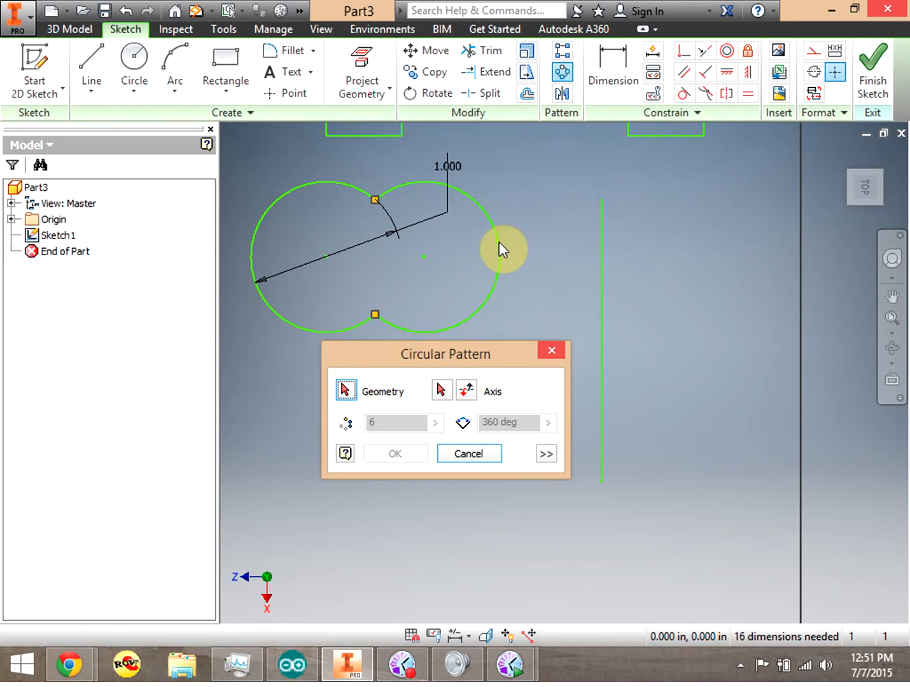
{"action": "left_click", "coordinate": [351, 389]}
{"action": "left_click", "coordinate": [483, 308]}
{"action": "left_click", "coordinate": [451, 390]}
{"action": "left_click", "coordinate": [481, 452]}
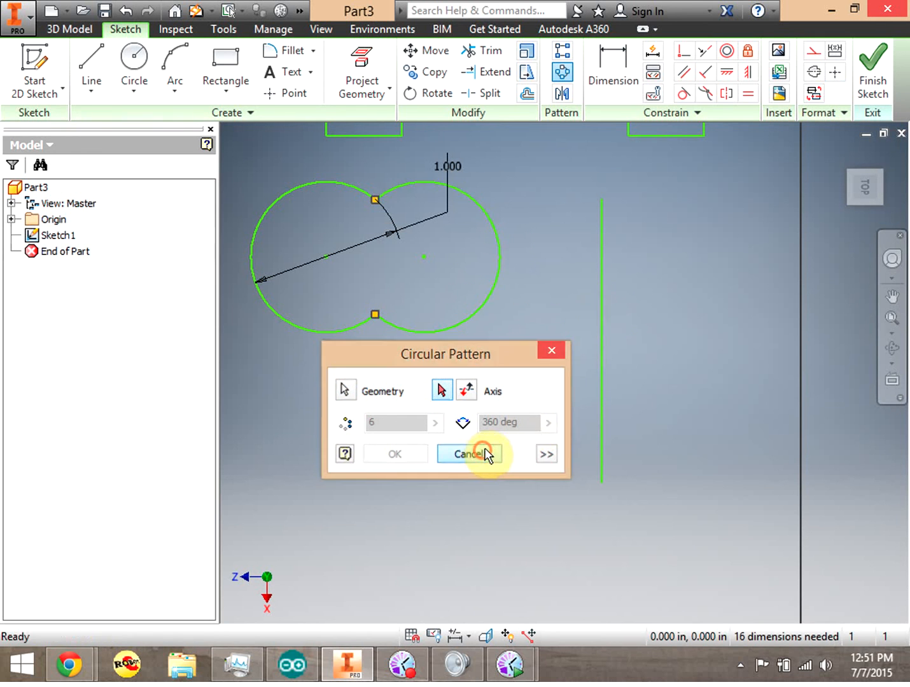
- Draw a large circle about 3.05 in in diameter and move it below and to the right of the double-circle outline
{"action": "left_click", "coordinate": [151, 62]}
{"action": "left_click", "coordinate": [482, 348]}
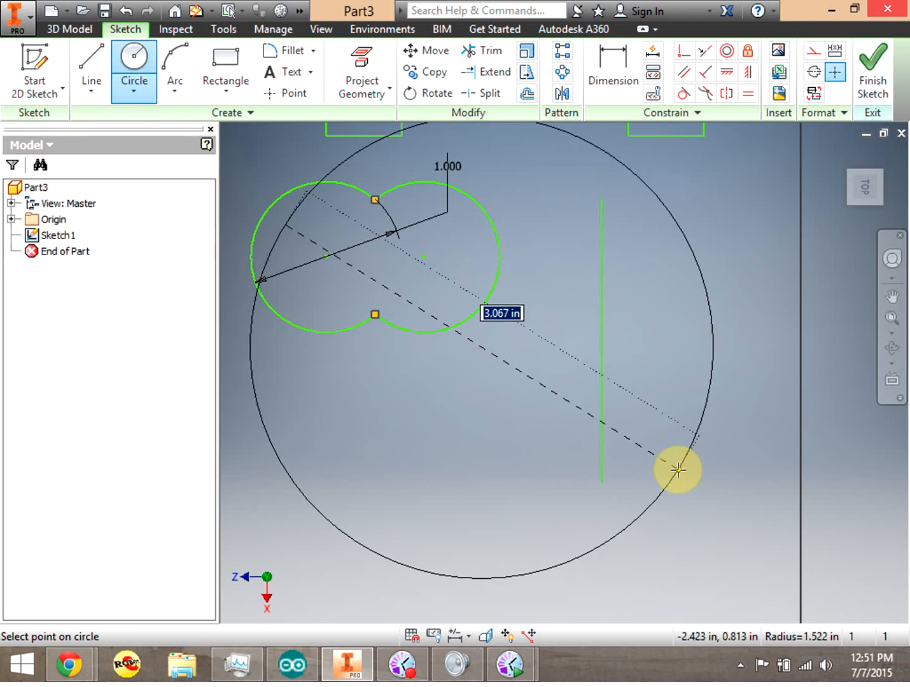
{"action": "left_click", "coordinate": [676, 468]}
{"action": "right_click", "coordinate": [525, 226]}
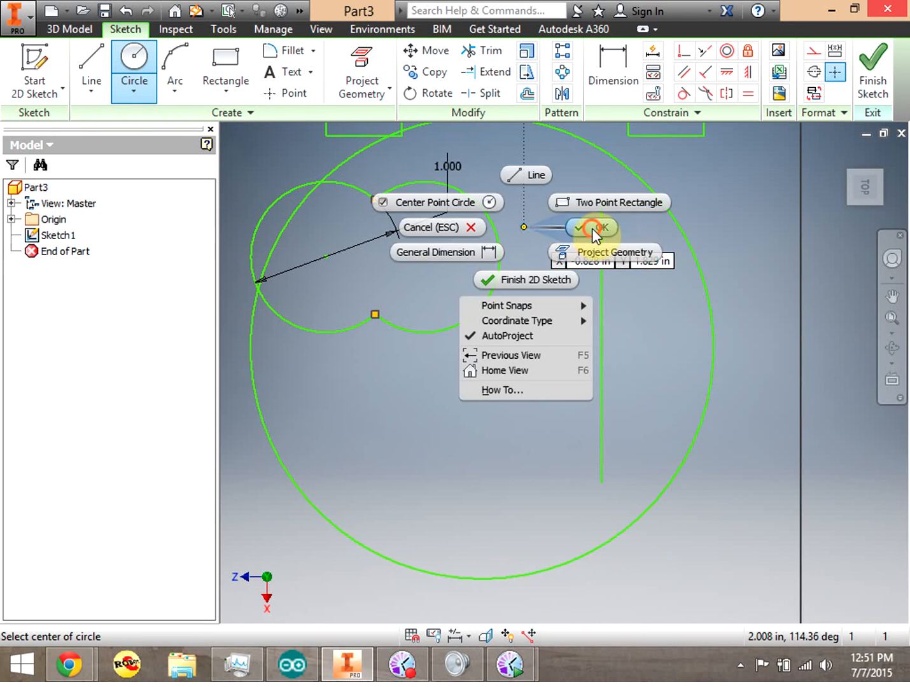
{"action": "left_click", "coordinate": [593, 229]}
{"action": "left_click_drag", "start_coordinate": [483, 351], "coordinate": [695, 493]}
- Delete the vertical line that crosses the large circle
{"action": "left_click", "coordinate": [605, 212]}
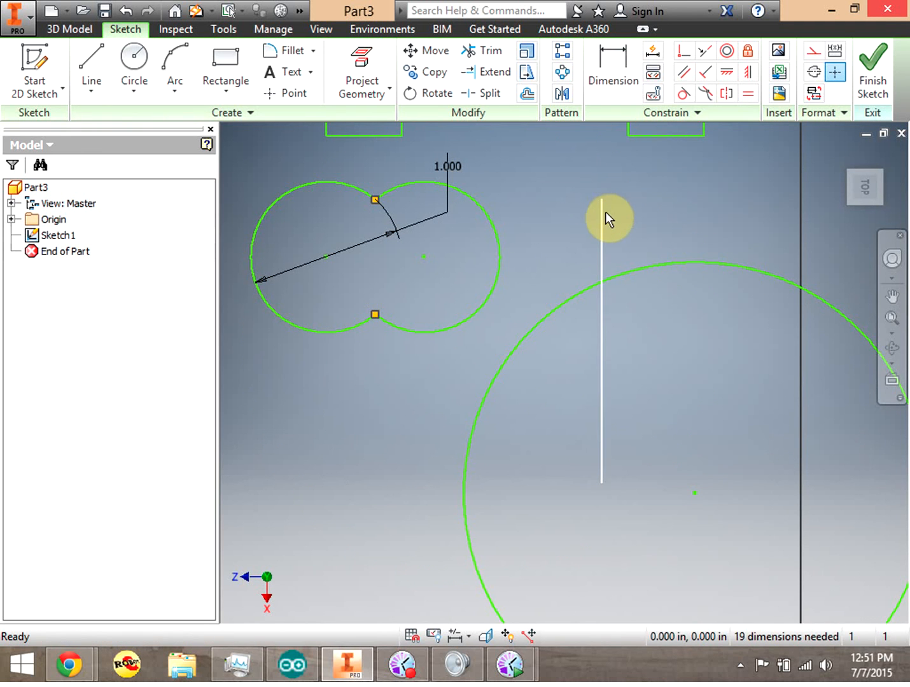
{"action": "right_click", "coordinate": [604, 213]}
{"action": "left_click", "coordinate": [616, 161]}
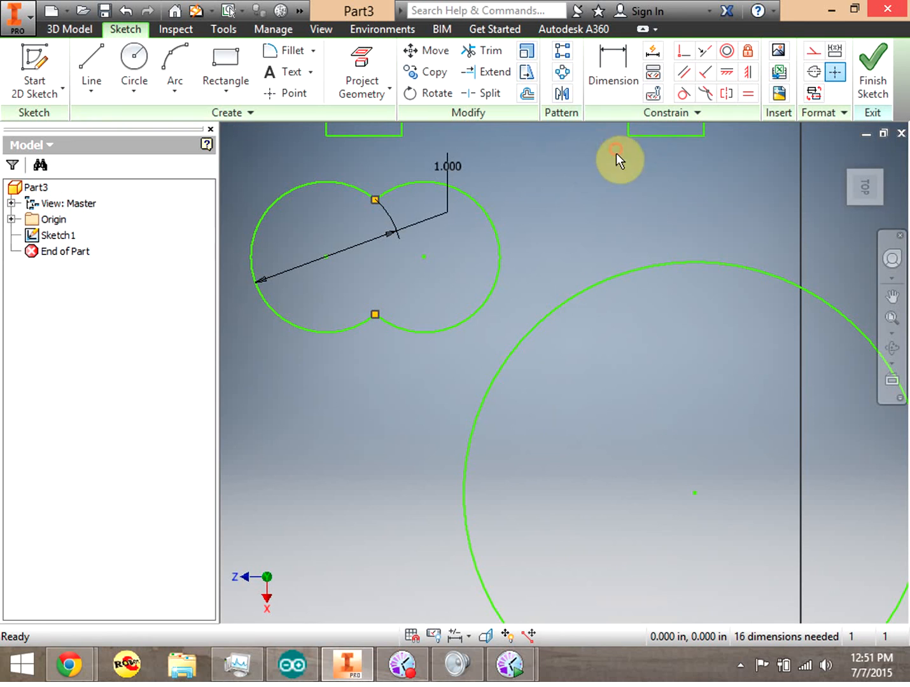
- Circular-pattern the double-circle outline's right arc around the large circle's axis with 6 instances over 360 deg
{"action": "left_click", "coordinate": [561, 75]}
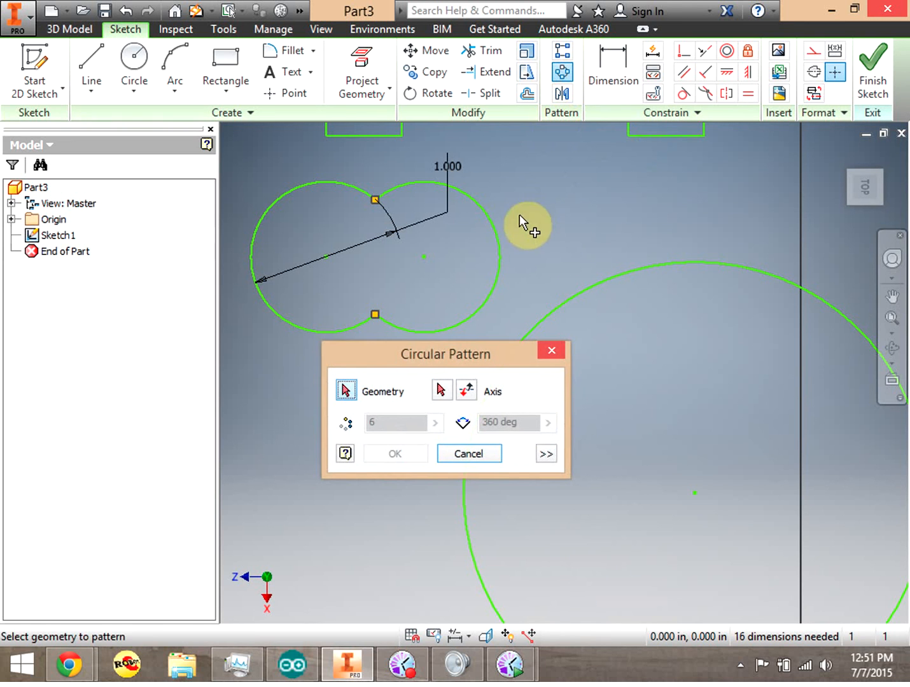
{"action": "left_click", "coordinate": [499, 260]}
{"action": "left_click", "coordinate": [441, 389]}
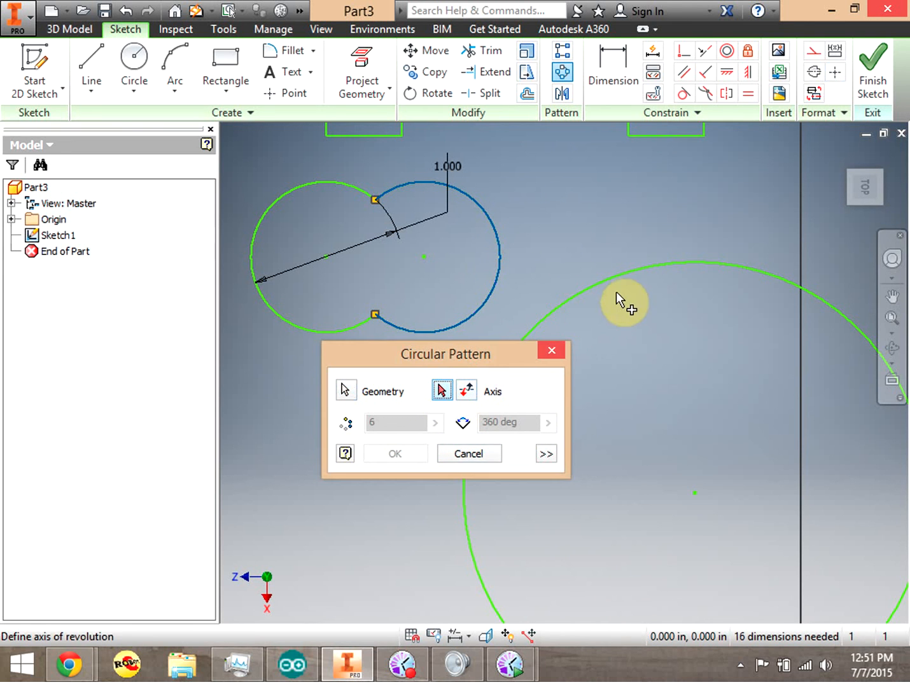
{"action": "left_click", "coordinate": [615, 279]}
{"action": "left_click", "coordinate": [616, 278]}
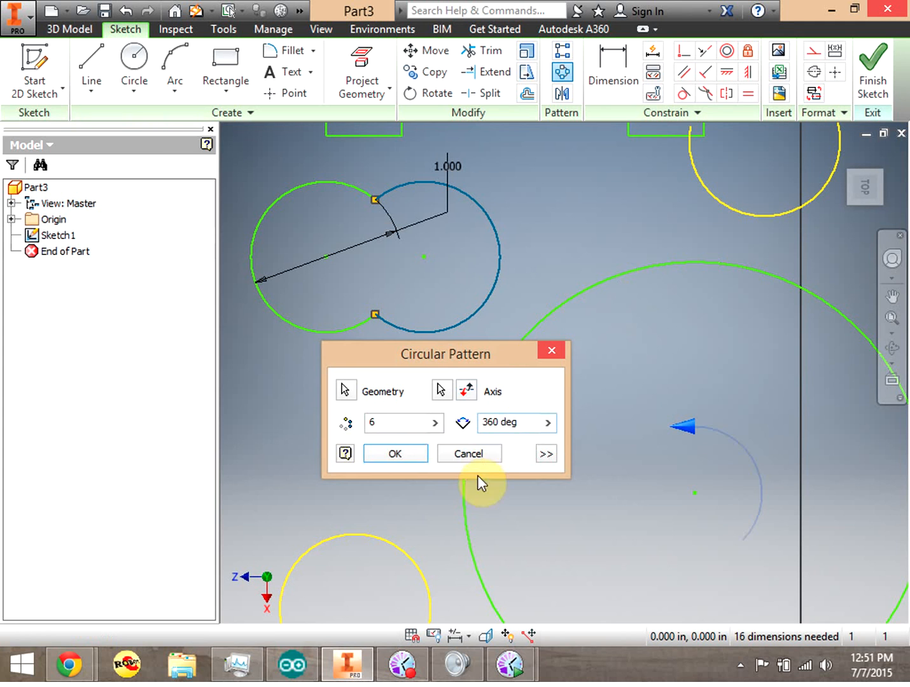
{"action": "left_click", "coordinate": [391, 453]}
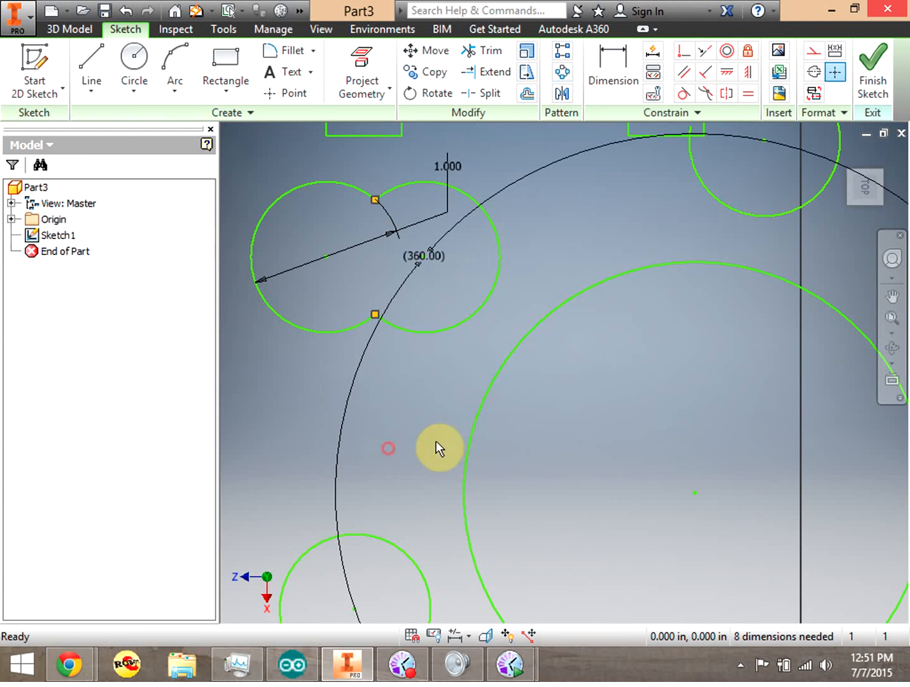
- Reposition the large circle and the patterned arcs below and right of the rectangles so the arcs overlap the large circle's edge
{"action": "left_click", "coordinate": [893, 322]}
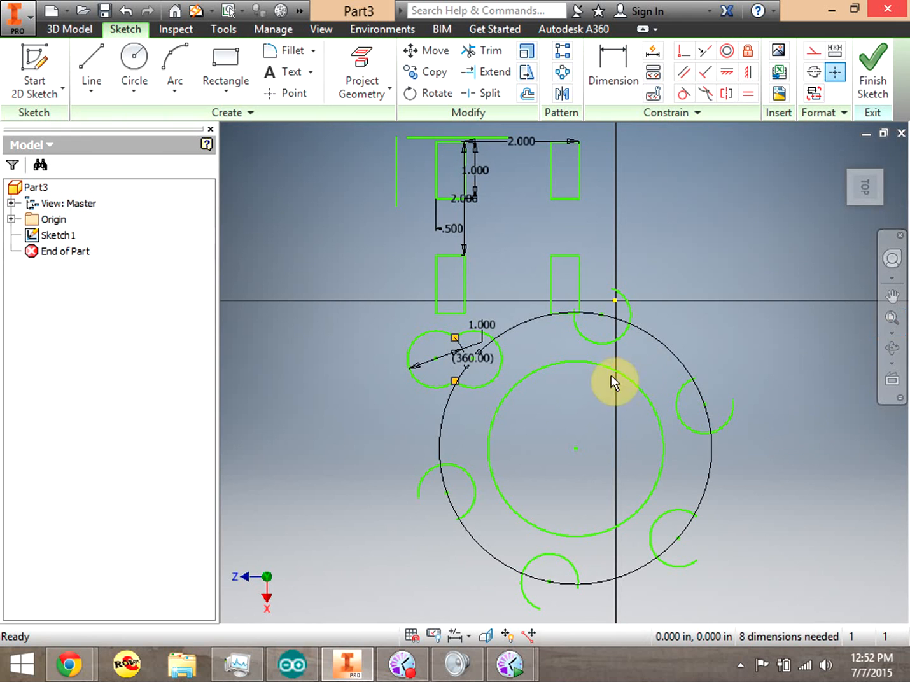
{"action": "mouse_move", "coordinate": [578, 448]}
{"action": "left_mouse_down"}
{"action": "mouse_move", "coordinate": [609, 472]}
{"action": "mouse_move", "coordinate": [644, 470]}
{"action": "mouse_move", "coordinate": [577, 427]}
{"action": "mouse_move", "coordinate": [563, 429]}
{"action": "left_mouse_up"}
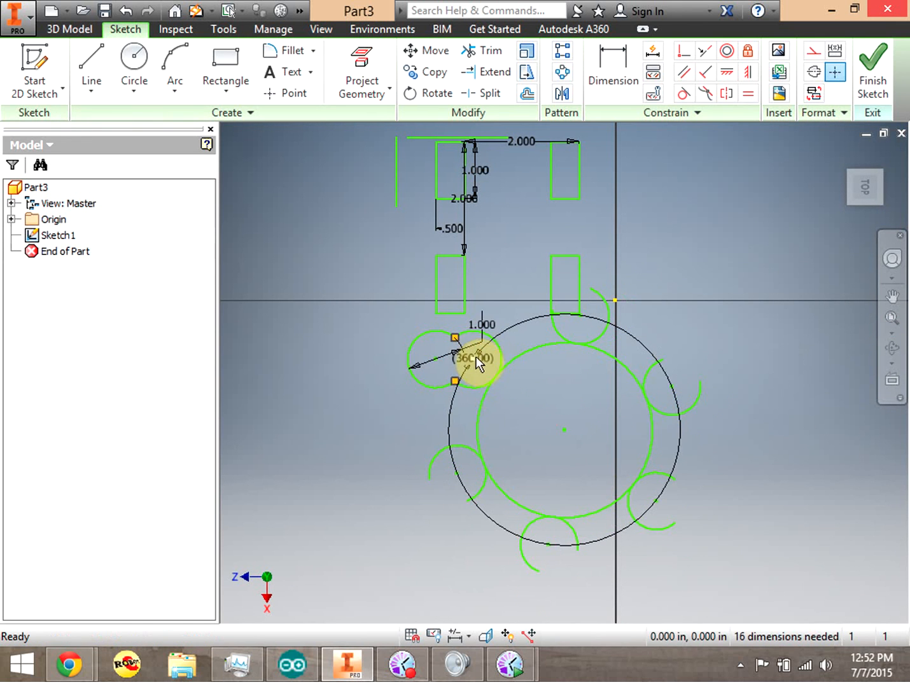
{"action": "mouse_move", "coordinate": [472, 358]}
{"action": "left_mouse_down"}
{"action": "mouse_move", "coordinate": [579, 449]}
{"action": "mouse_move", "coordinate": [610, 438]}
{"action": "left_mouse_up"}
{"action": "mouse_move", "coordinate": [705, 423]}
{"action": "left_mouse_down"}
{"action": "mouse_move", "coordinate": [770, 544]}
{"action": "mouse_move", "coordinate": [652, 591]}
{"action": "mouse_move", "coordinate": [590, 483]}
{"action": "mouse_move", "coordinate": [772, 428]}
{"action": "left_mouse_up"}
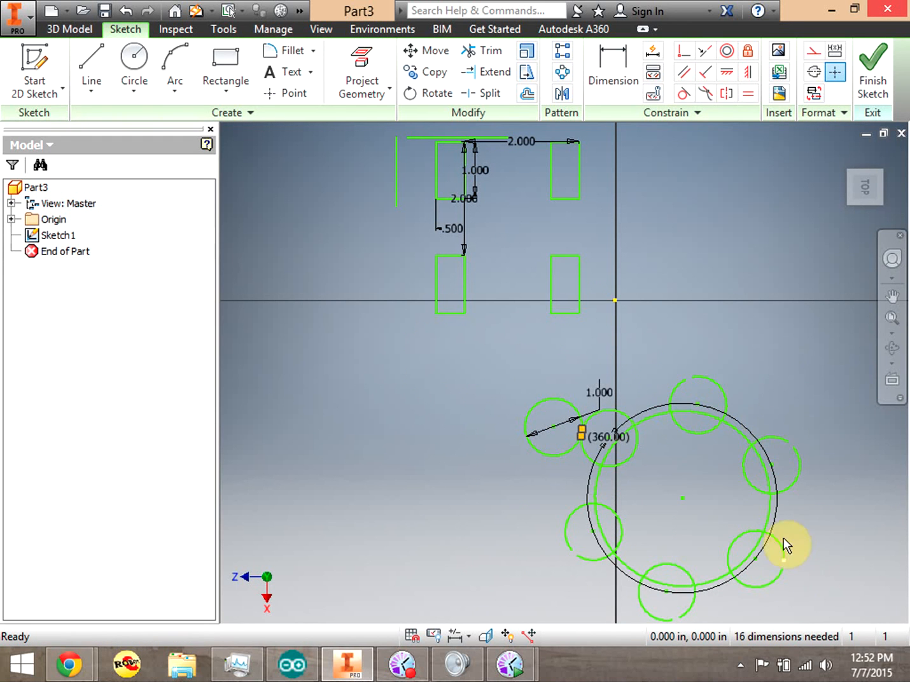